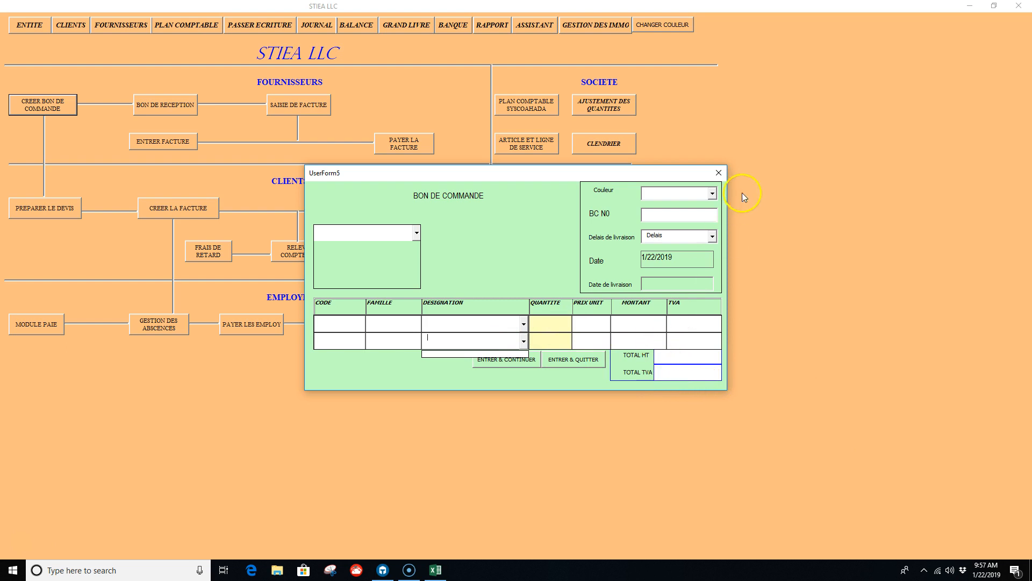
# Close the purchase order form and open the goods receipt form with the Recevoir avec Facture option enabled
pyautogui.click(719, 172)
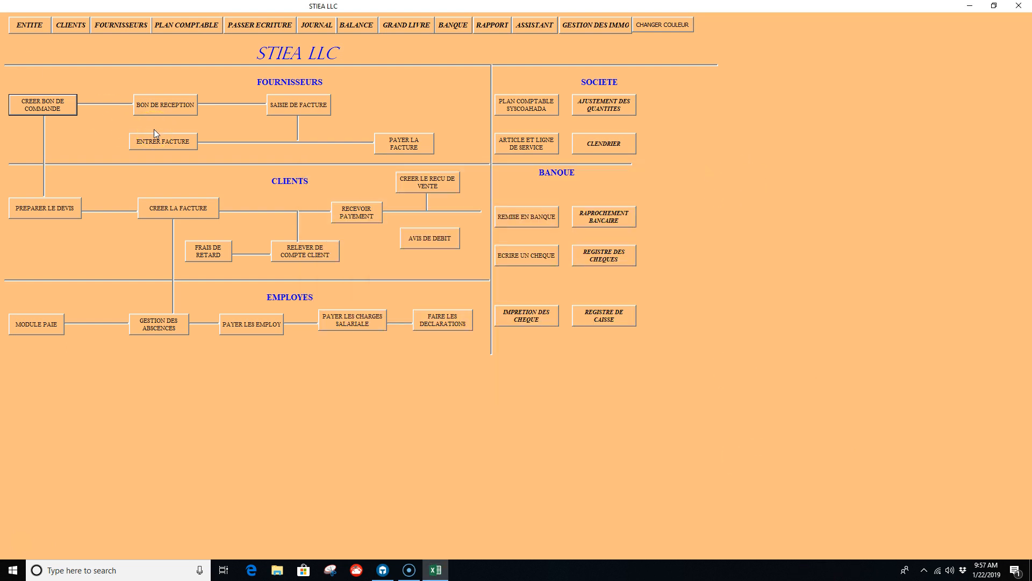
pyautogui.click(175, 103)
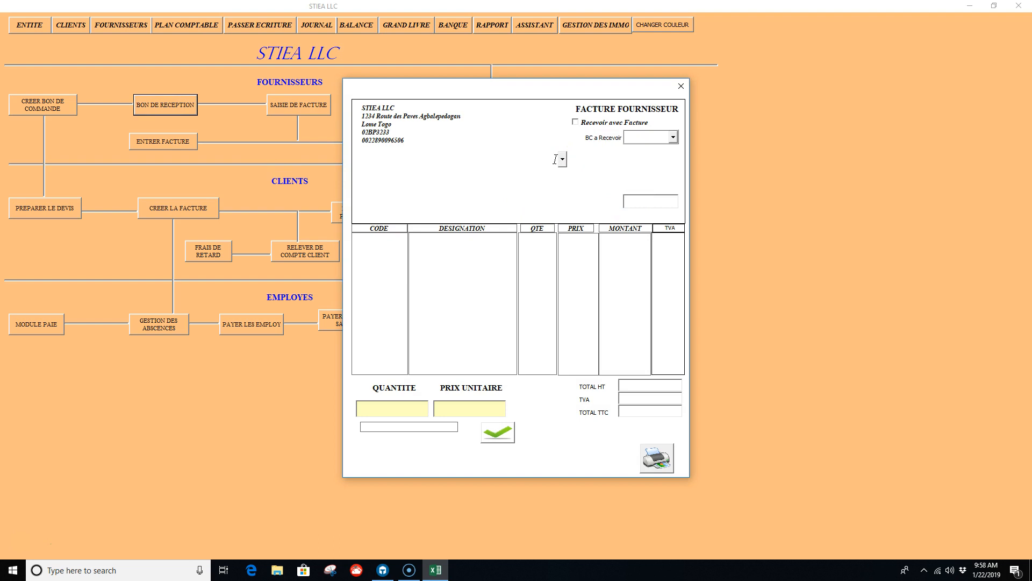
pyautogui.click(576, 123)
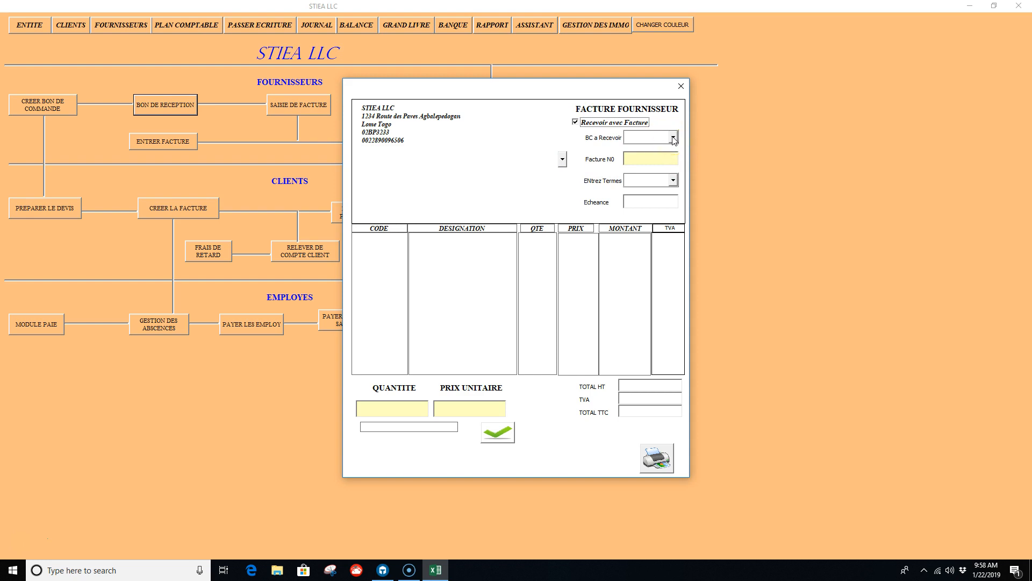
# Examine the BC a Recevoir, supplier and Facture N0 fields of the goods receipt form
pyautogui.click(622, 141)
pyautogui.click(562, 159)
pyautogui.click(536, 157)
pyautogui.click(643, 139)
pyautogui.click(634, 158)
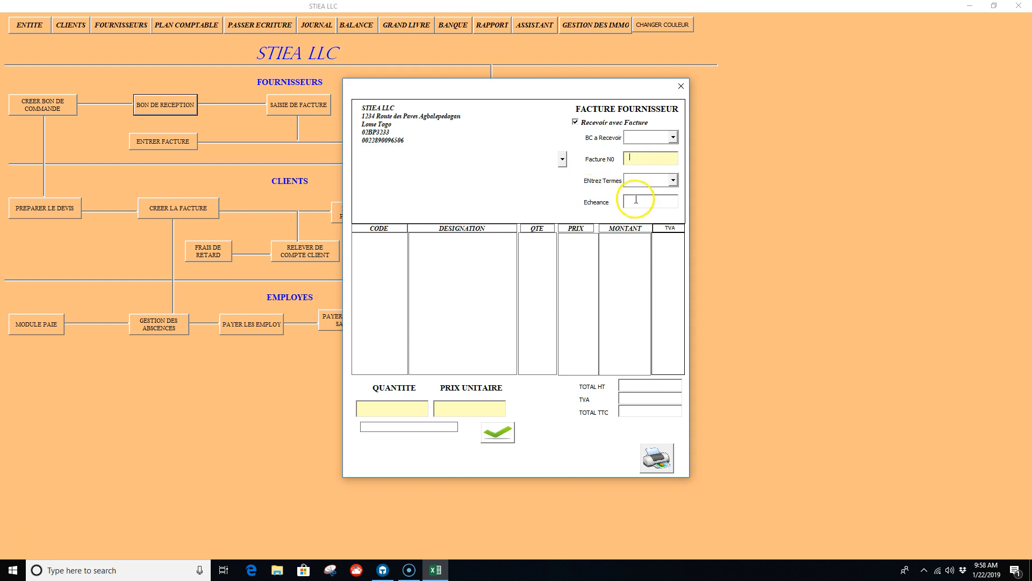
# Look through the available payment terms and the Echeance field of the goods receipt form
pyautogui.click(672, 180)
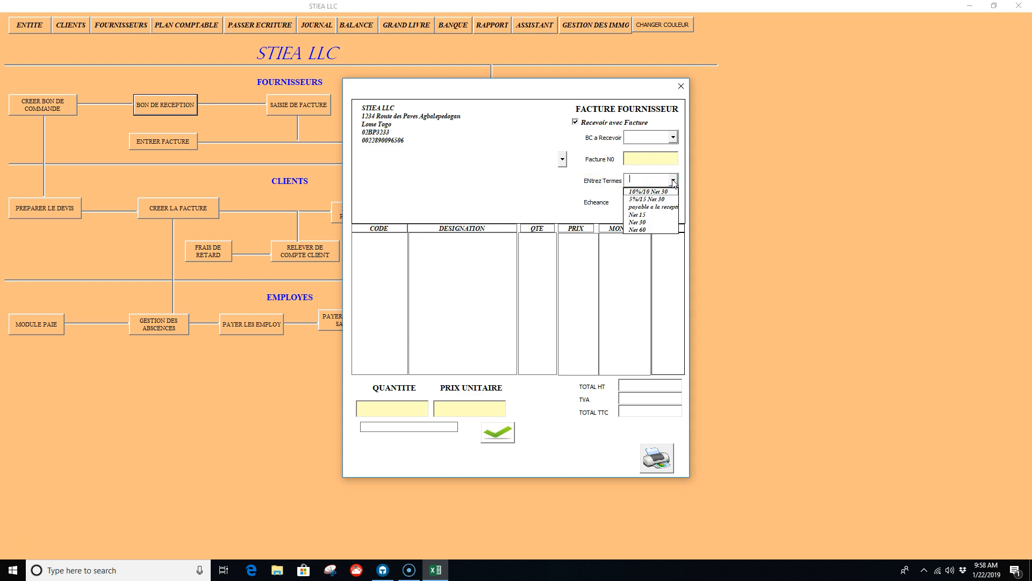
pyautogui.click(592, 193)
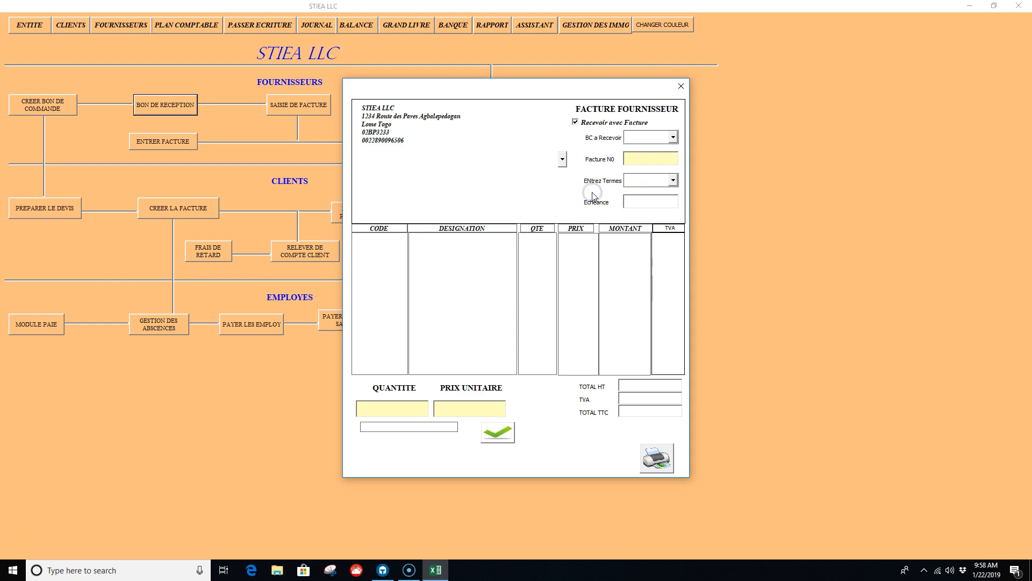
pyautogui.click(673, 182)
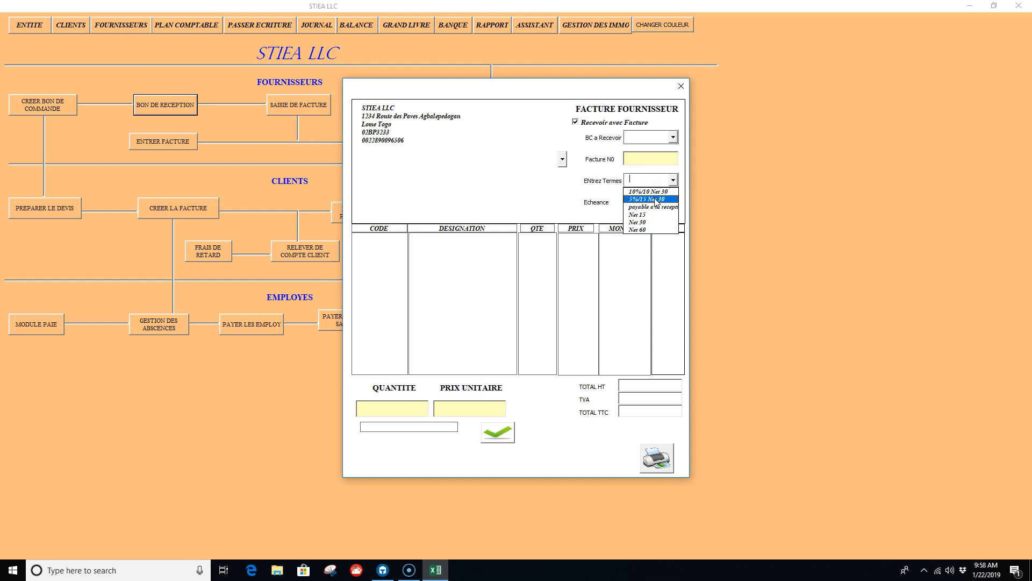
pyautogui.click(566, 196)
pyautogui.click(635, 201)
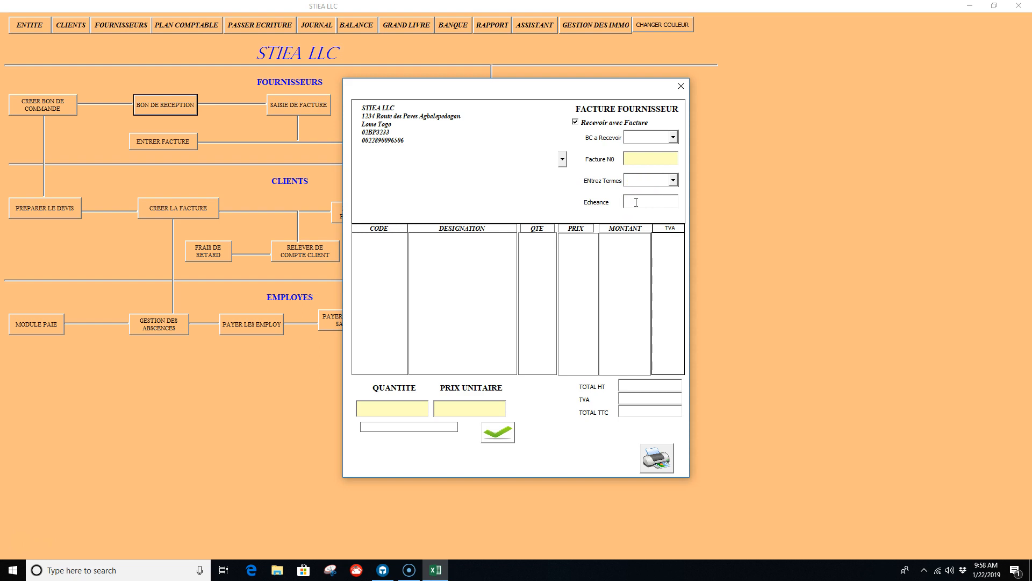
# Examine the goods receipt form's order list, quantity, unit price and print option, and close the form
pyautogui.click(673, 137)
pyautogui.click(397, 410)
pyautogui.click(467, 408)
pyautogui.click(465, 383)
pyautogui.click(452, 366)
pyautogui.click(656, 459)
pyautogui.click(656, 458)
pyautogui.click(680, 86)
# Try the Saisie de Facture function in the suppliers section and open the Entrer Facture form
pyautogui.click(175, 90)
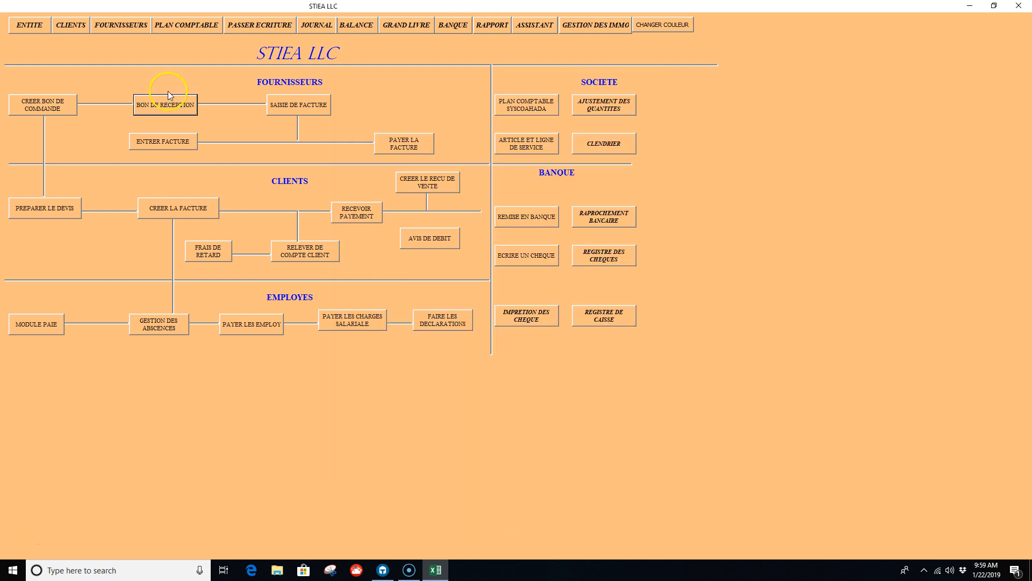
pyautogui.click(298, 106)
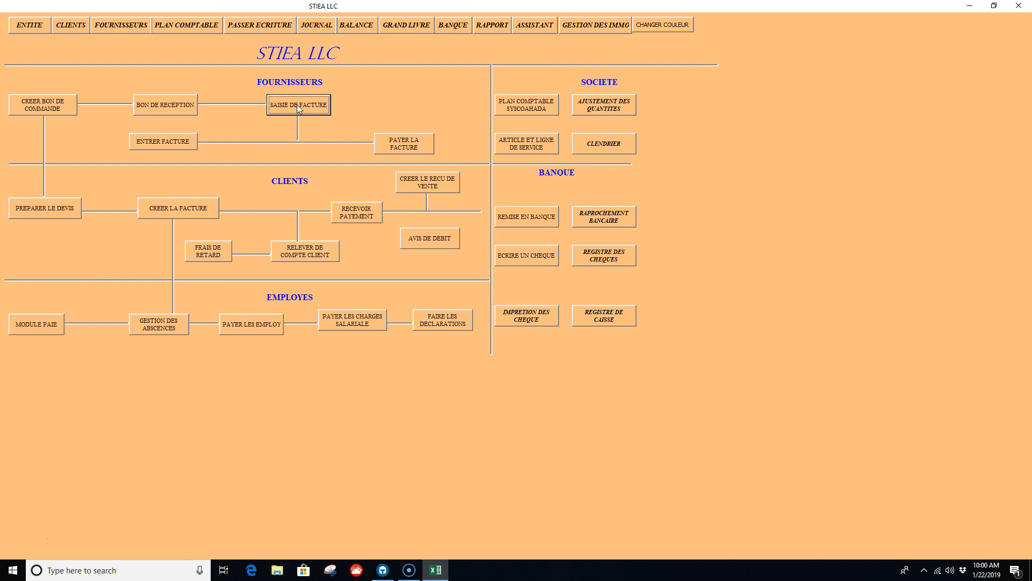
pyautogui.click(296, 105)
pyautogui.click(171, 143)
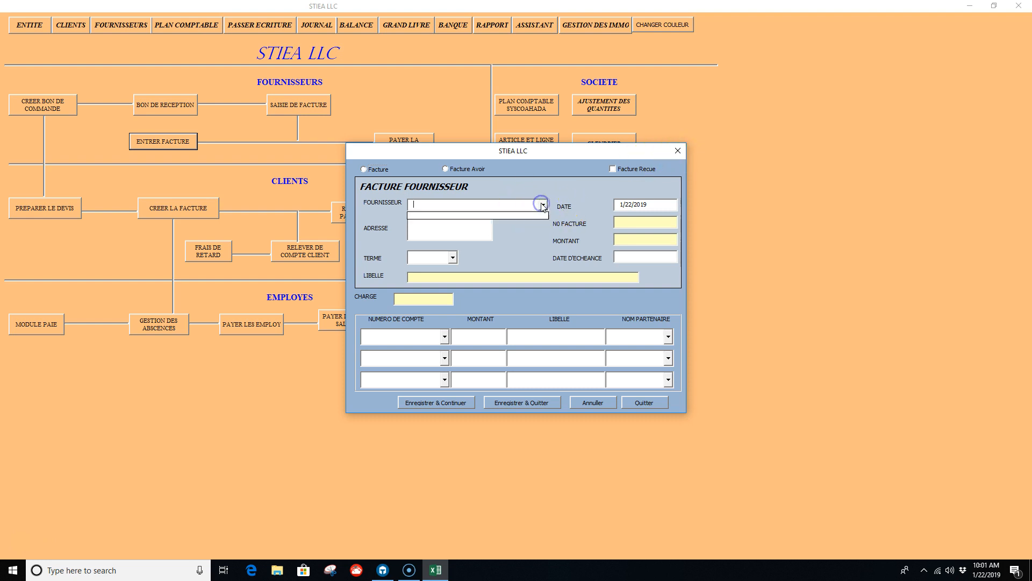
# Examine the supplier, payment terms and invoice number fields of the Facture Fournisseur form, and quit it
pyautogui.click(520, 210)
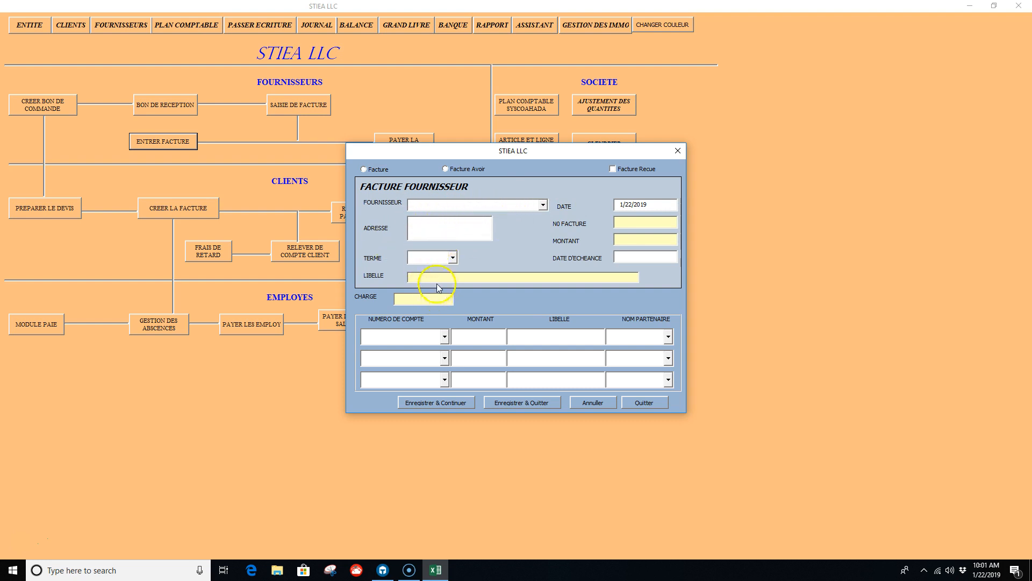
pyautogui.click(453, 258)
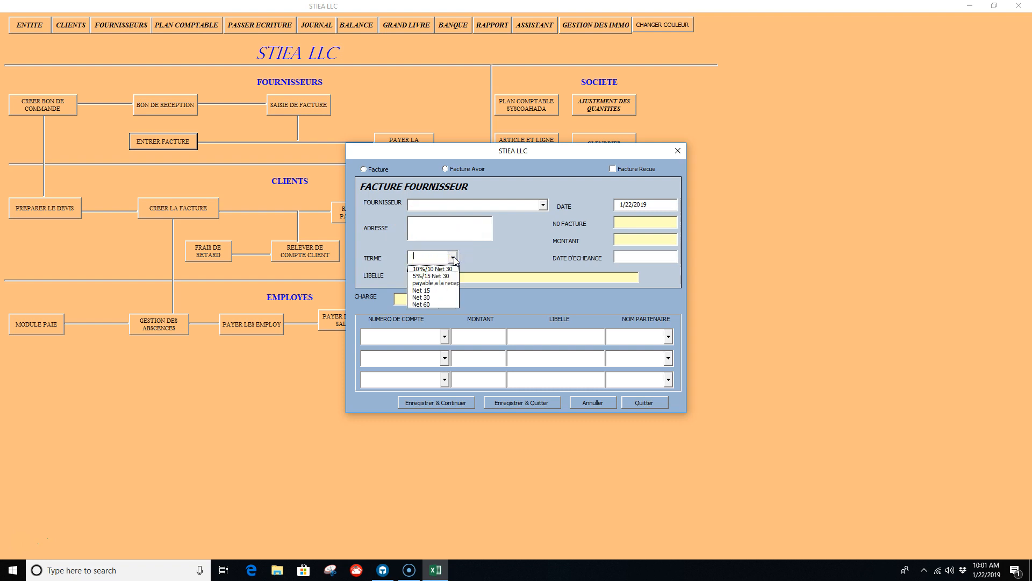
pyautogui.click(476, 253)
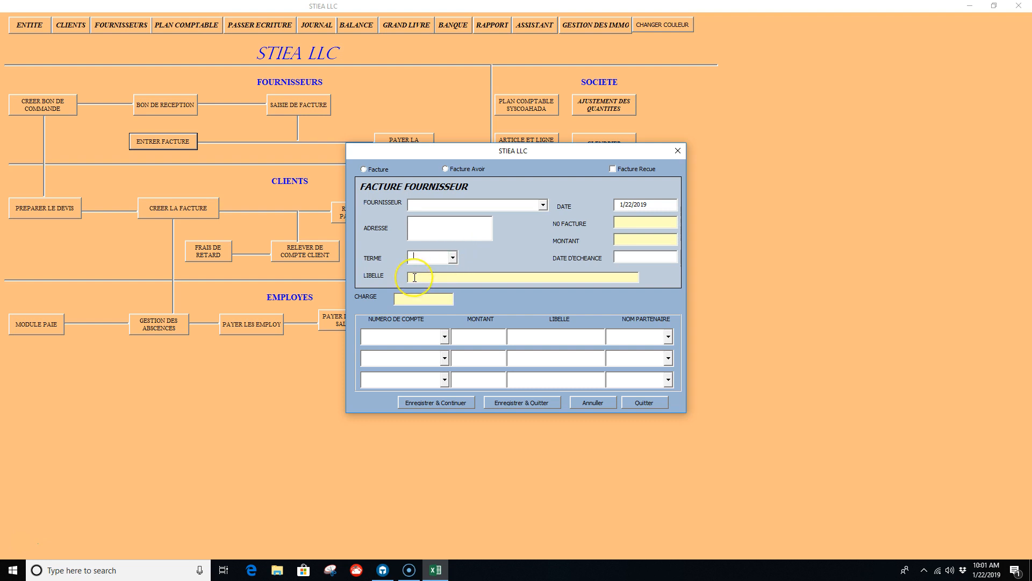
pyautogui.click(630, 225)
pyautogui.click(536, 205)
pyautogui.click(646, 404)
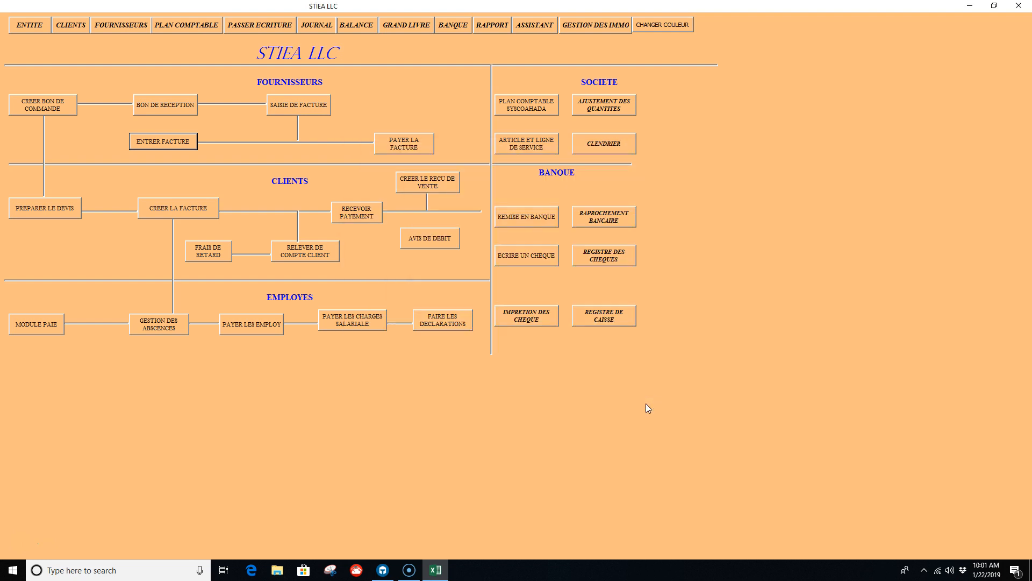
# Open the Payer la Facture form and try to write a check without choosing a bank account
pyautogui.click(414, 149)
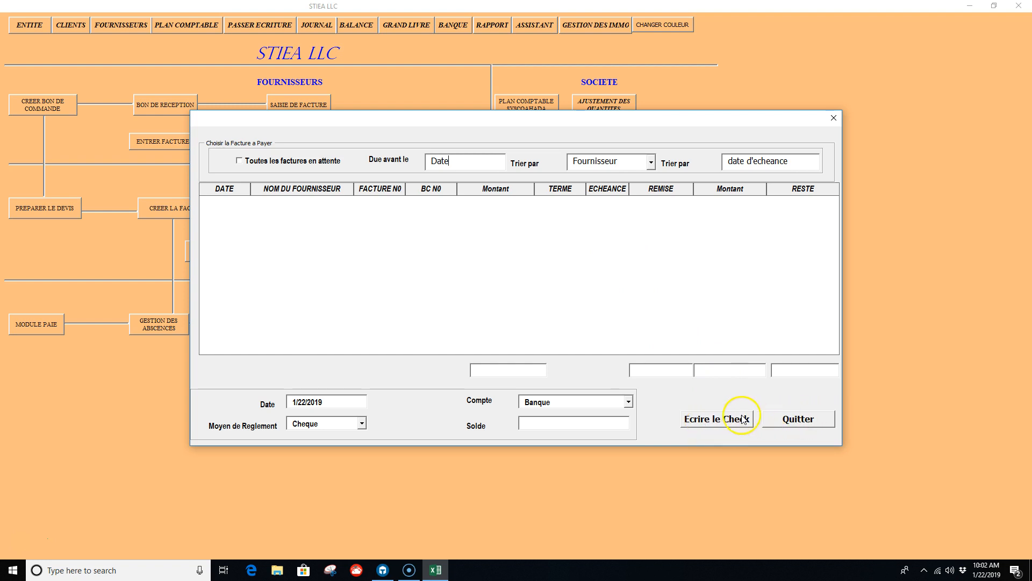
pyautogui.click(718, 420)
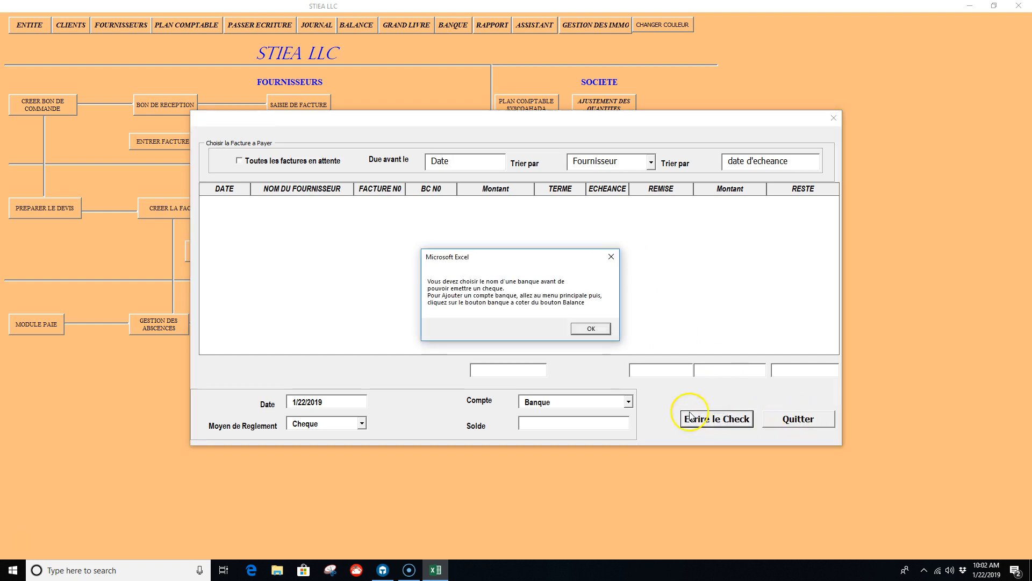
pyautogui.click(591, 329)
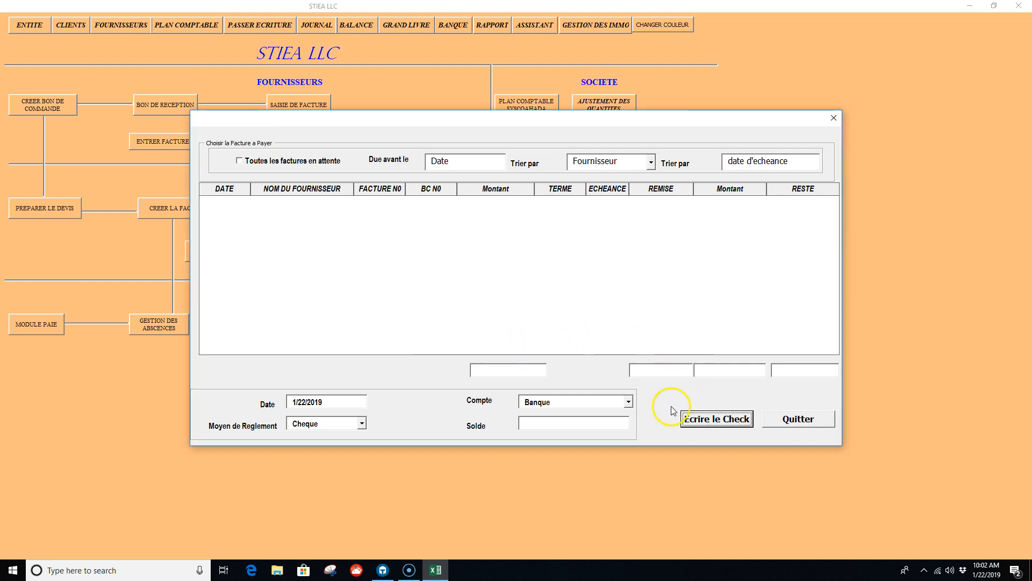
# Check the list of bank accounts in the invoice payment form and quit the form
pyautogui.click(627, 401)
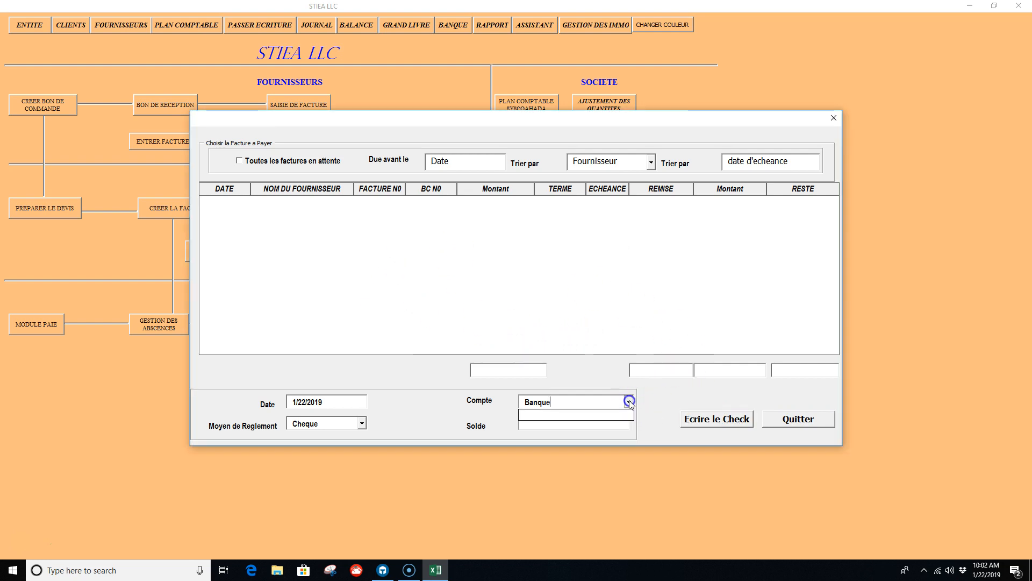
pyautogui.click(562, 401)
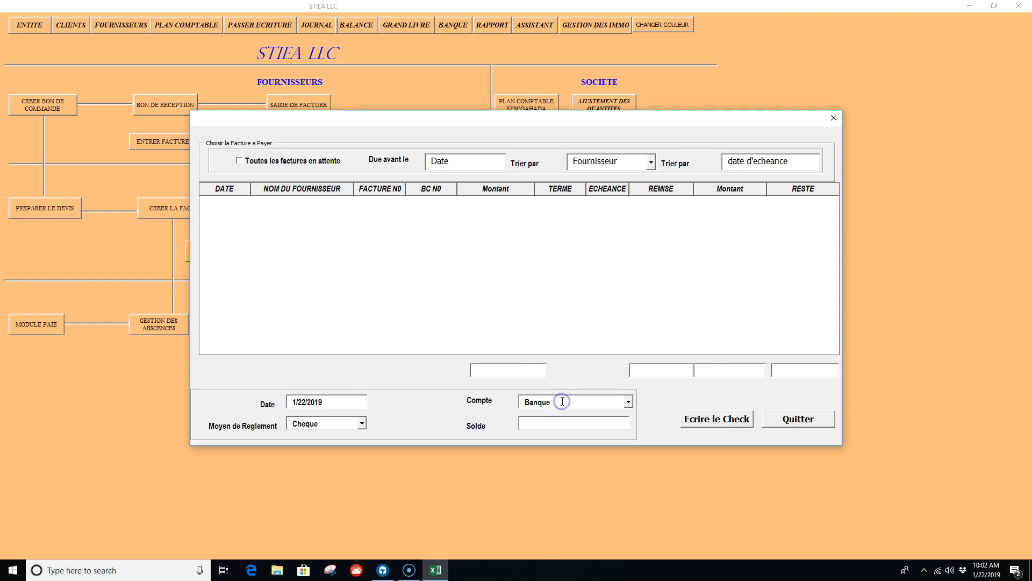
pyautogui.click(795, 420)
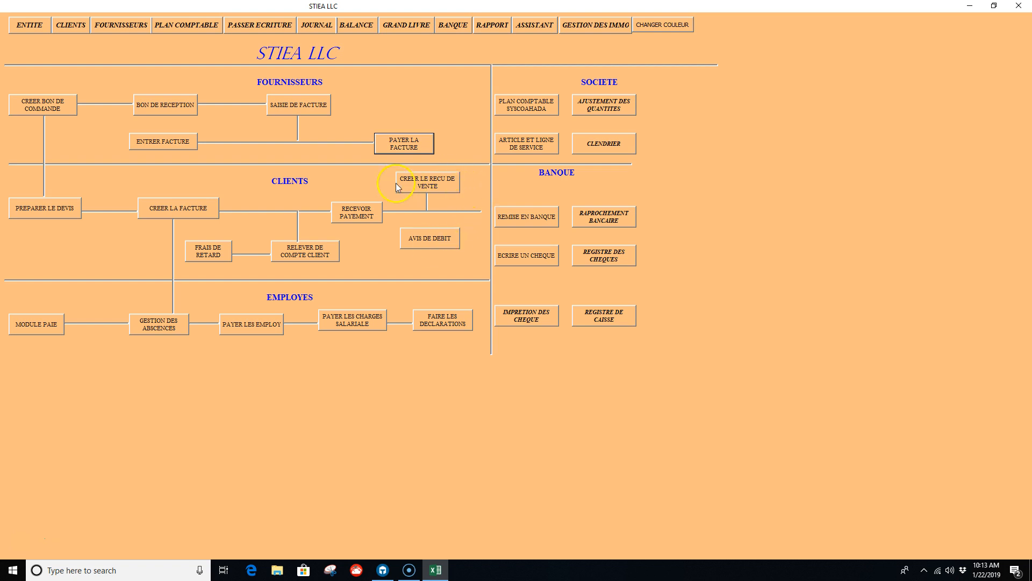
# Open the Preparer le Devis form and check its list of client names
pyautogui.click(426, 183)
pyautogui.click(58, 209)
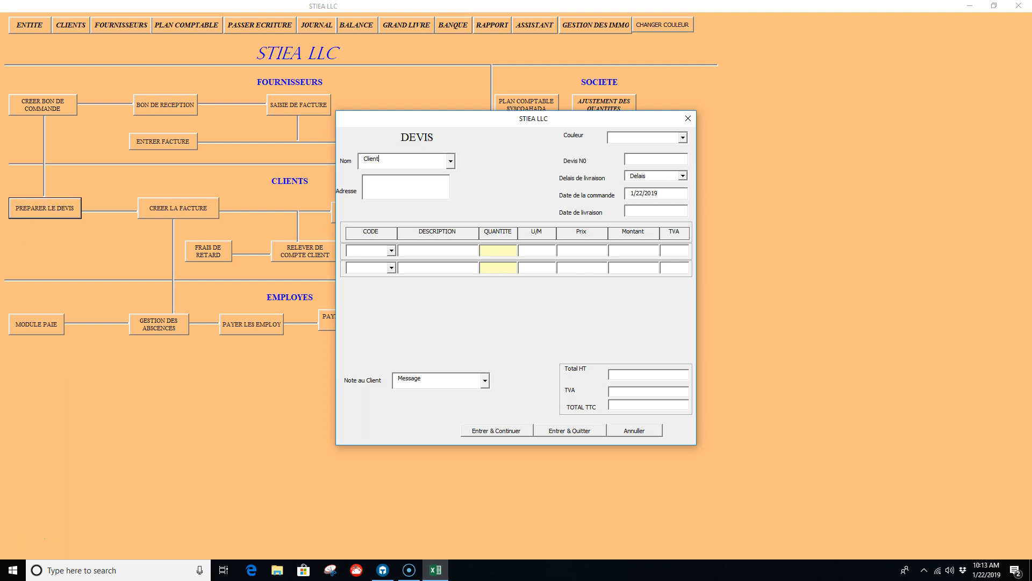
pyautogui.click(450, 160)
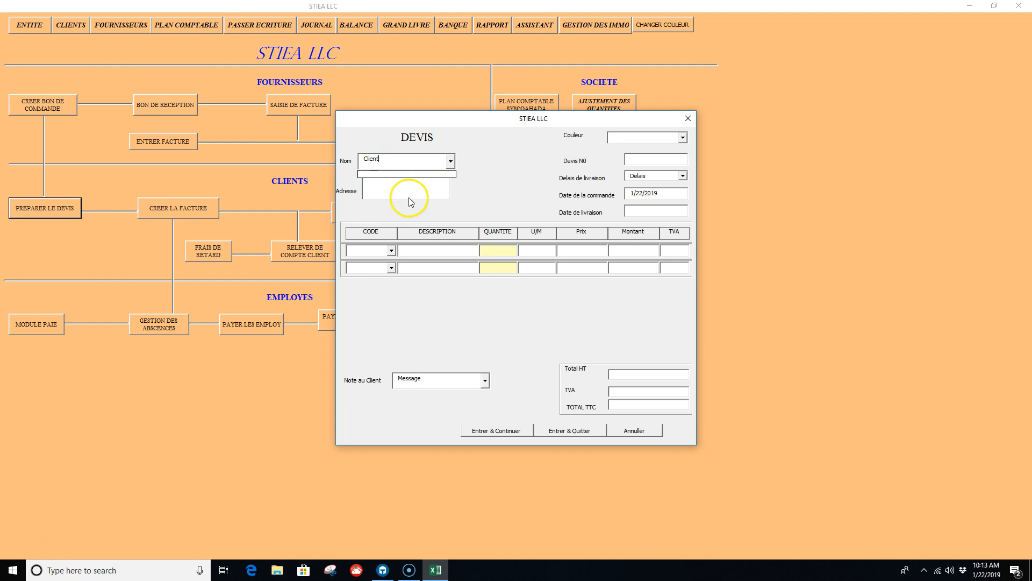
pyautogui.click(402, 162)
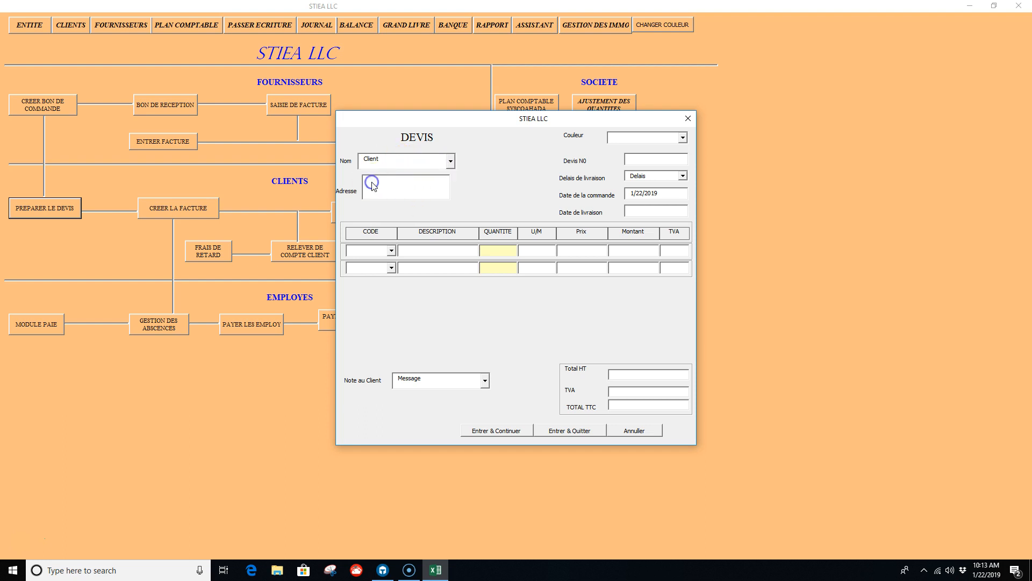
# Try the vert and Bleu background colours on the quote form
pyautogui.click(683, 137)
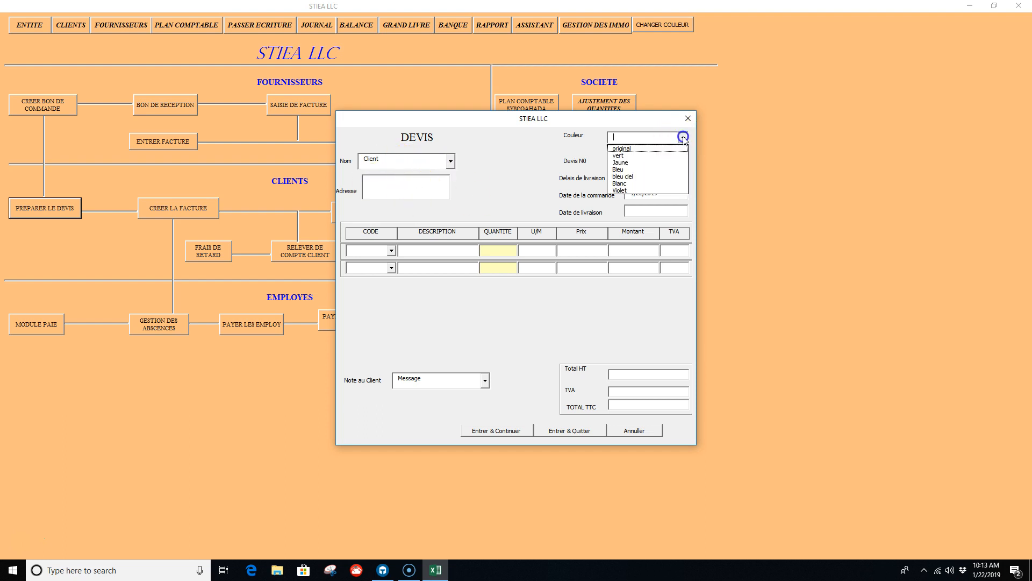
pyautogui.click(623, 156)
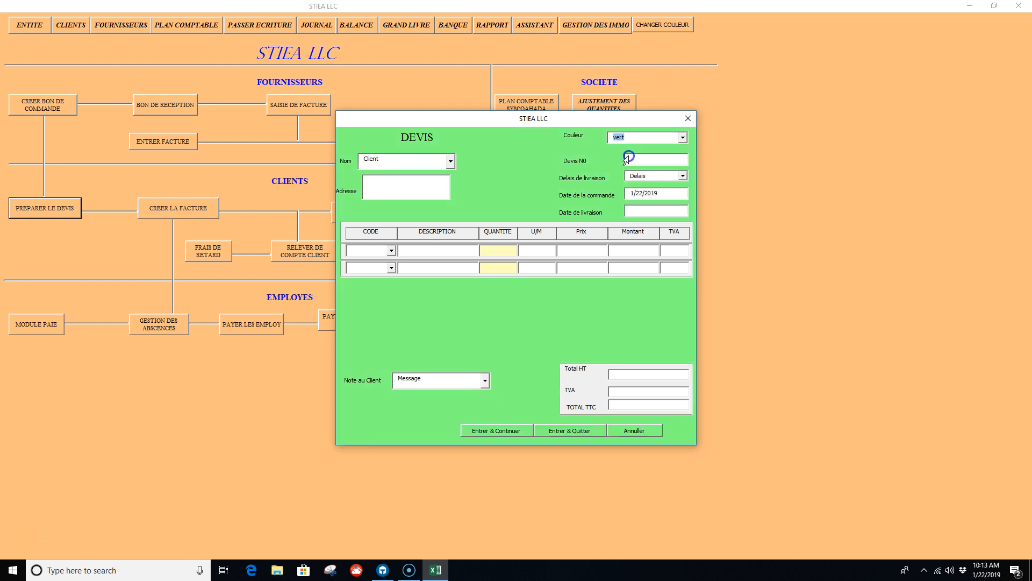
pyautogui.click(683, 137)
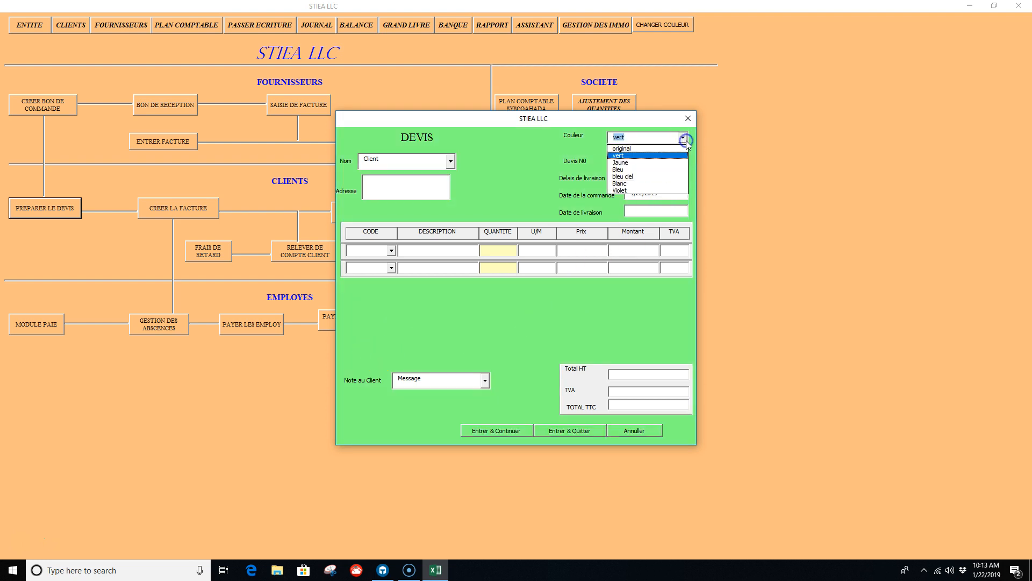
pyautogui.click(633, 169)
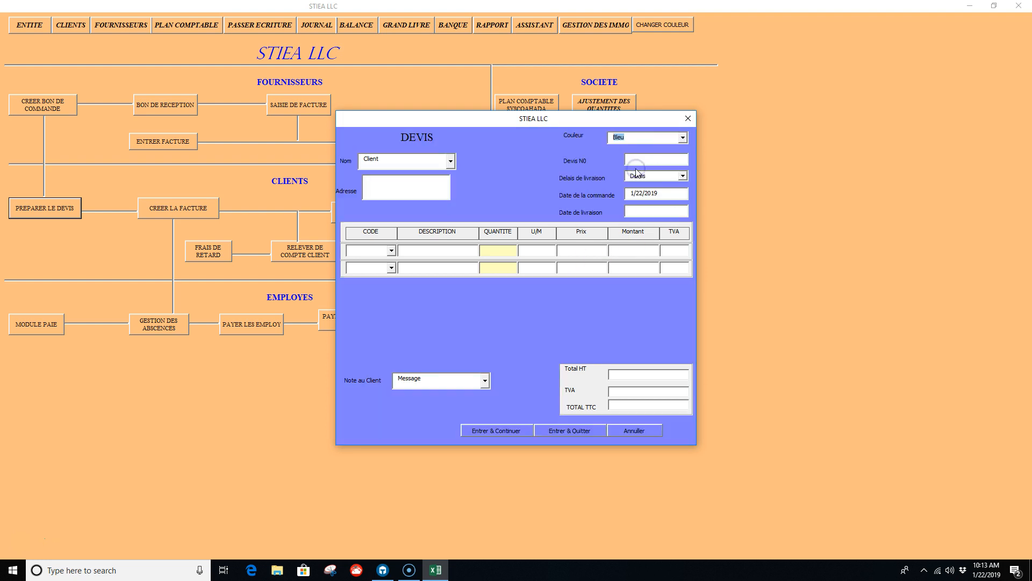
# Set the quote form's colour to Blanc
pyautogui.click(682, 137)
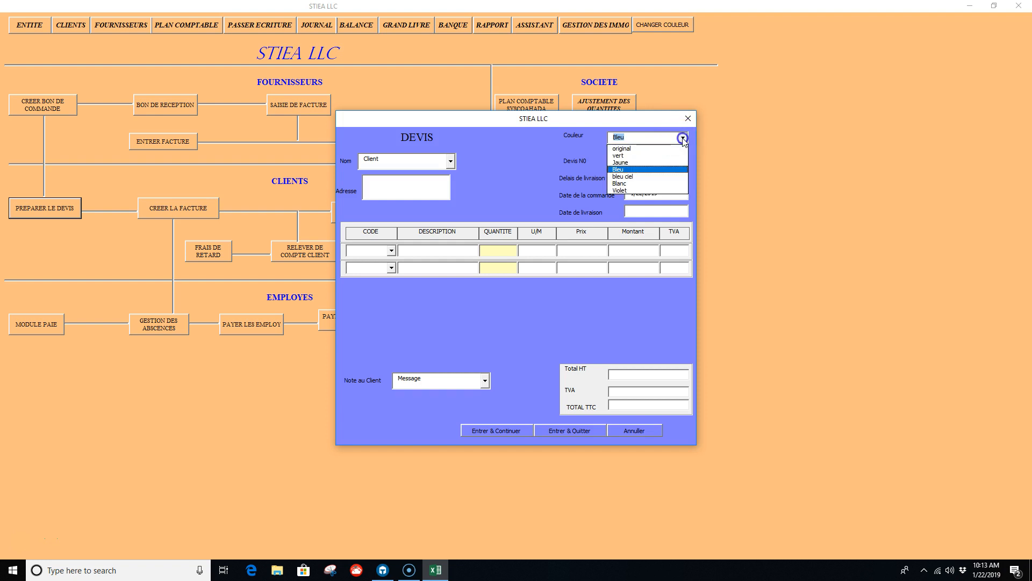
pyautogui.click(633, 183)
pyautogui.click(529, 266)
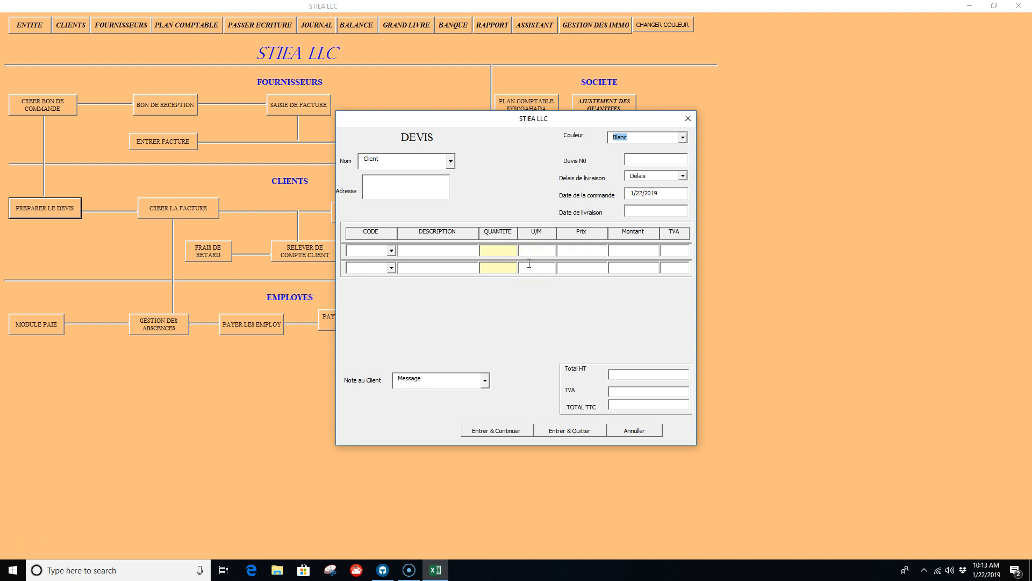
# Examine the quote form's number, delivery delay options, delivery date and article code list
pyautogui.click(634, 162)
pyautogui.click(634, 161)
pyautogui.click(684, 176)
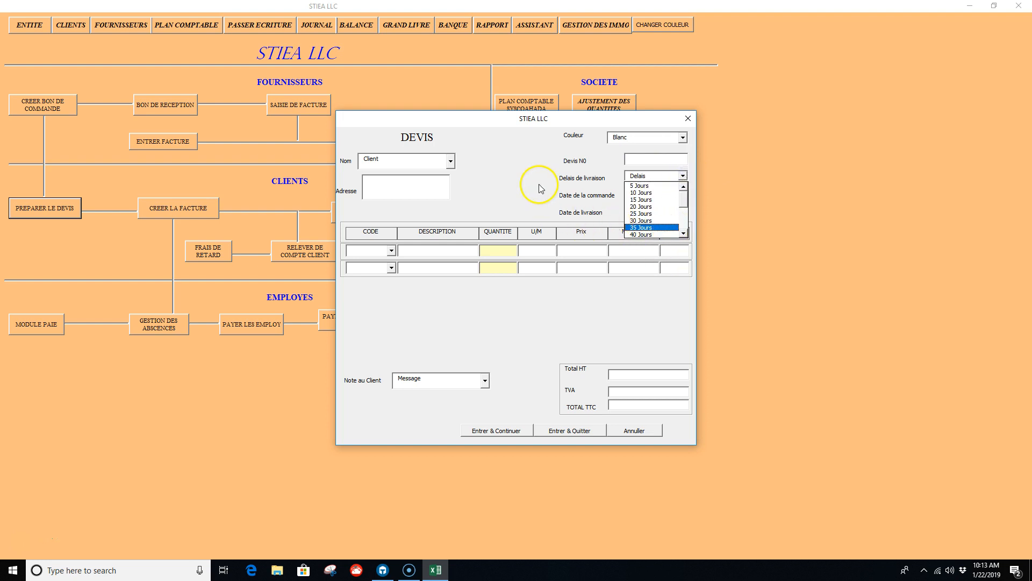
pyautogui.click(506, 185)
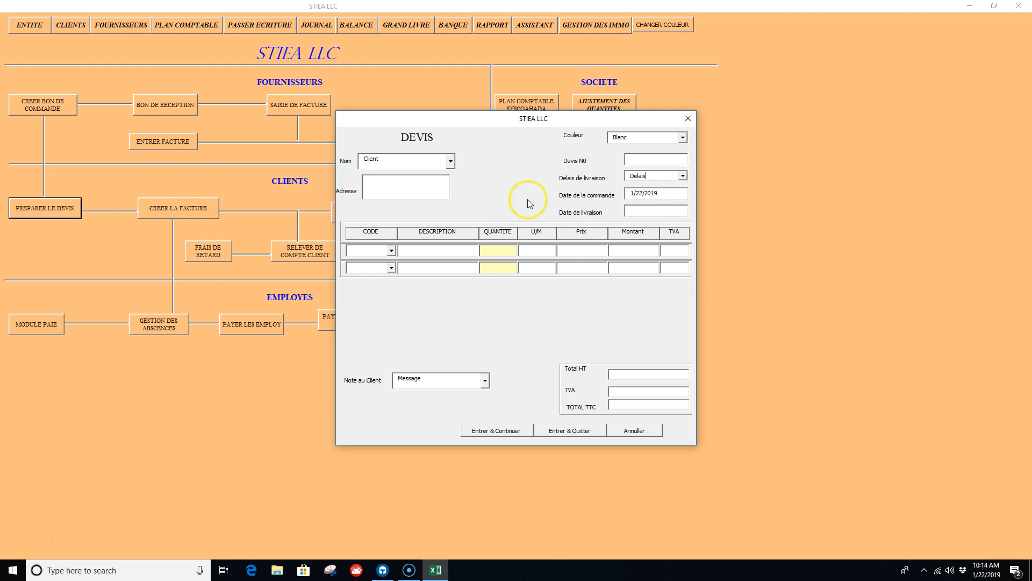
pyautogui.click(649, 210)
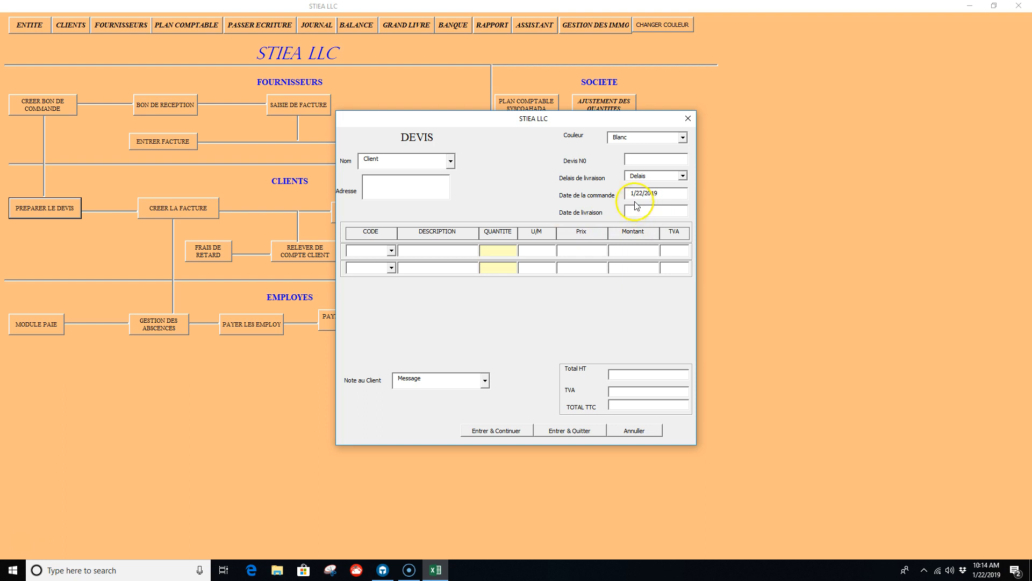
pyautogui.click(632, 210)
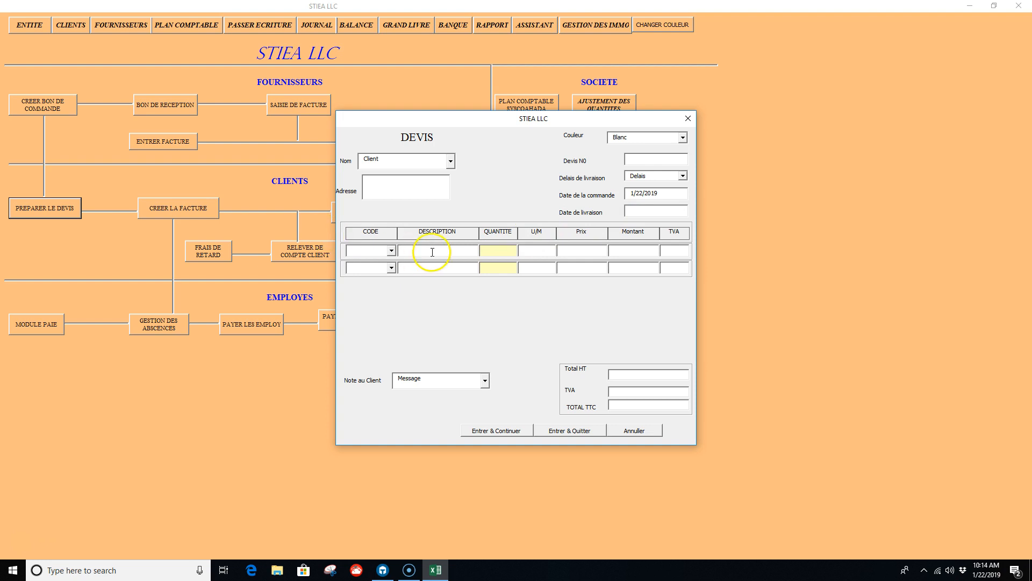
pyautogui.click(392, 251)
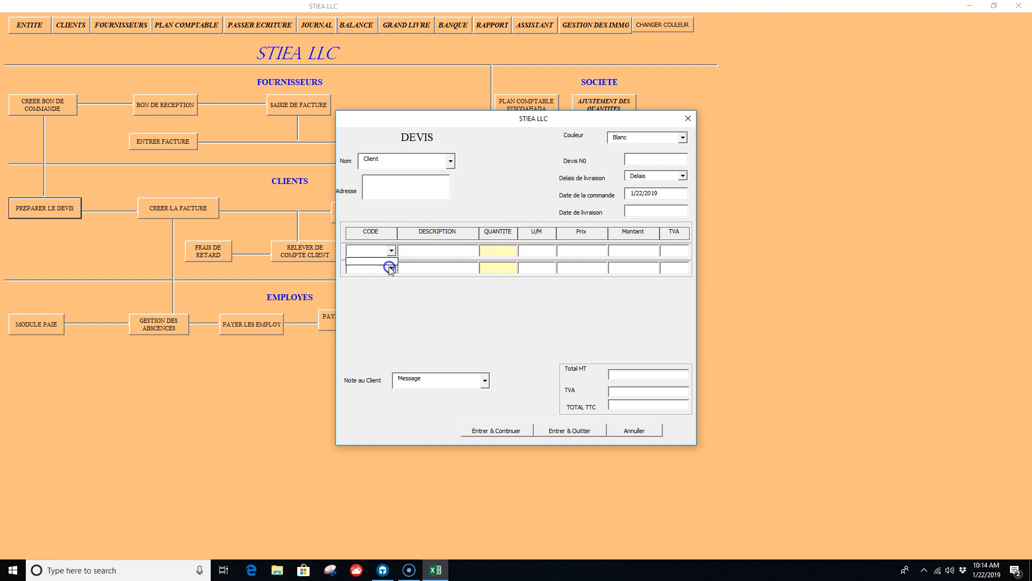
# Check the article code list on the quote form's second line, and cancel and close the form
pyautogui.click(391, 267)
pyautogui.click(386, 304)
pyautogui.click(400, 284)
pyautogui.click(640, 430)
pyautogui.click(123, 200)
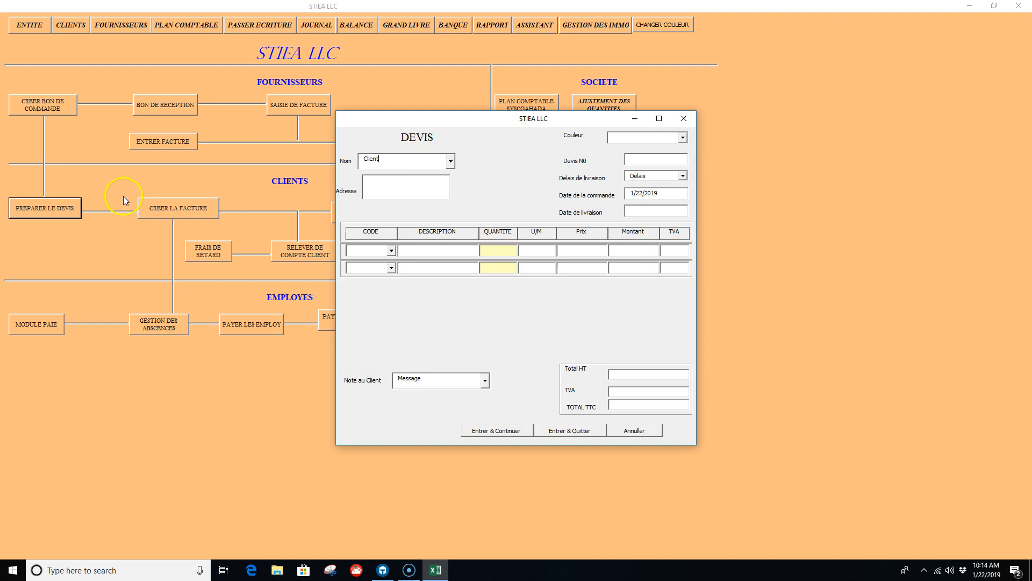
pyautogui.click(685, 120)
# Open the Creer la Facture form and check its article code lists and client name list
pyautogui.click(177, 211)
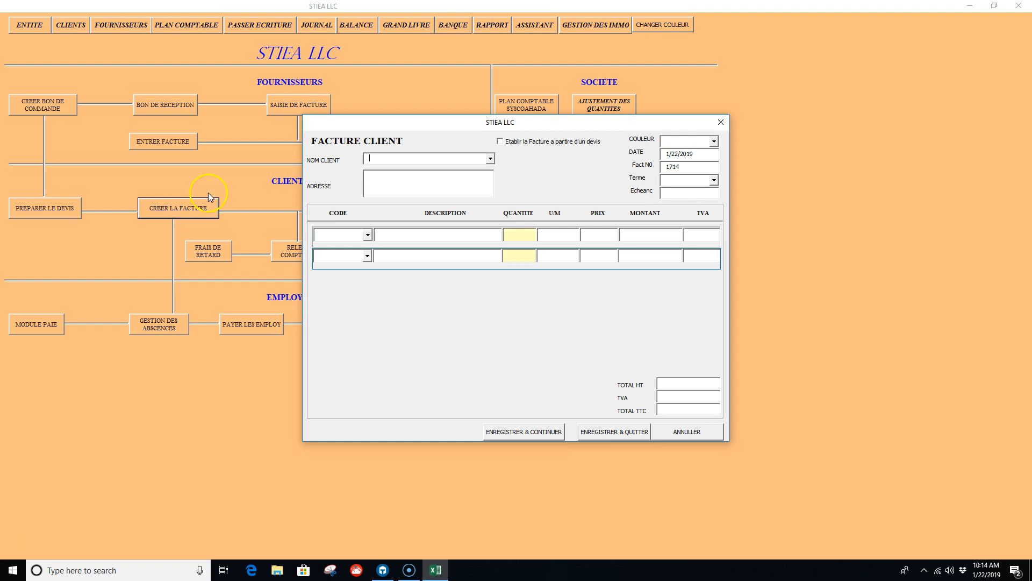
pyautogui.click(367, 235)
pyautogui.click(369, 256)
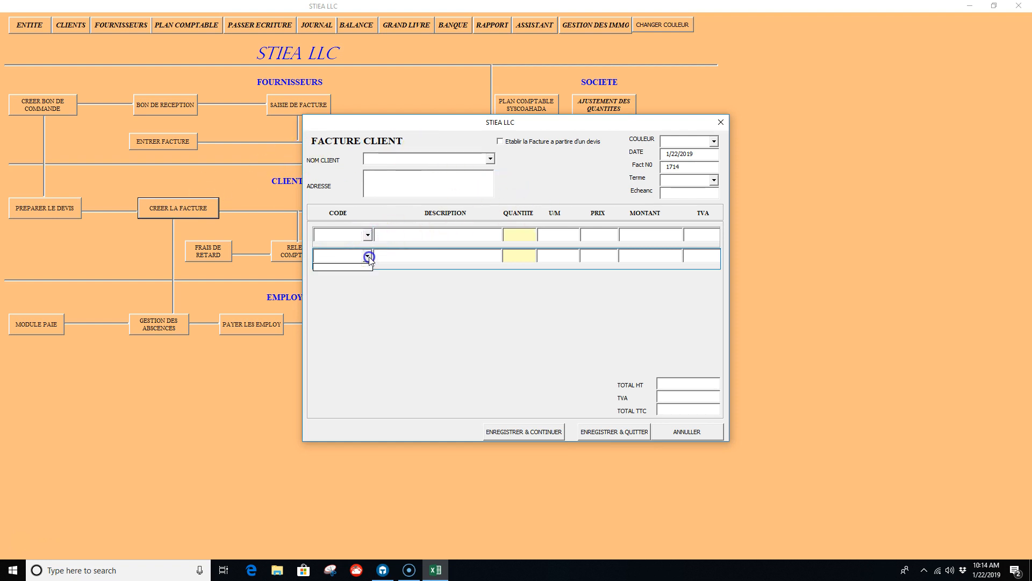
pyautogui.click(490, 158)
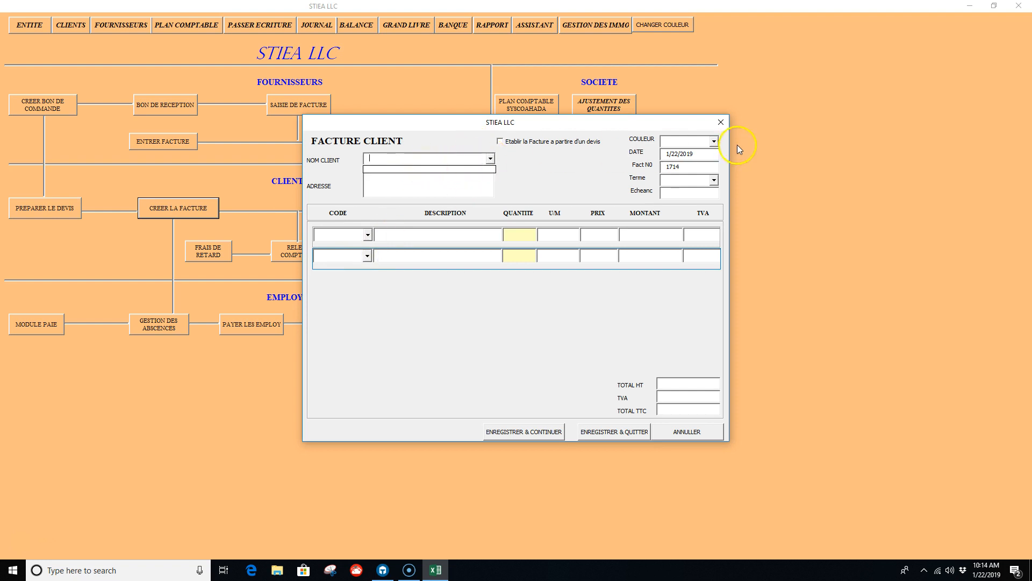
# Set the client invoice form's colour to Violet and check its Terme list and due date field
pyautogui.click(715, 142)
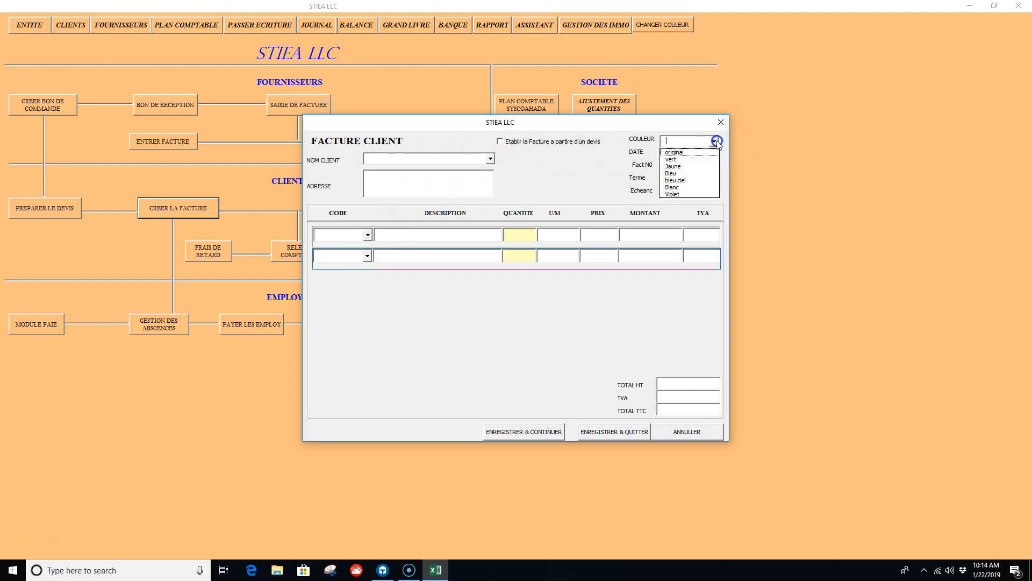
pyautogui.click(680, 194)
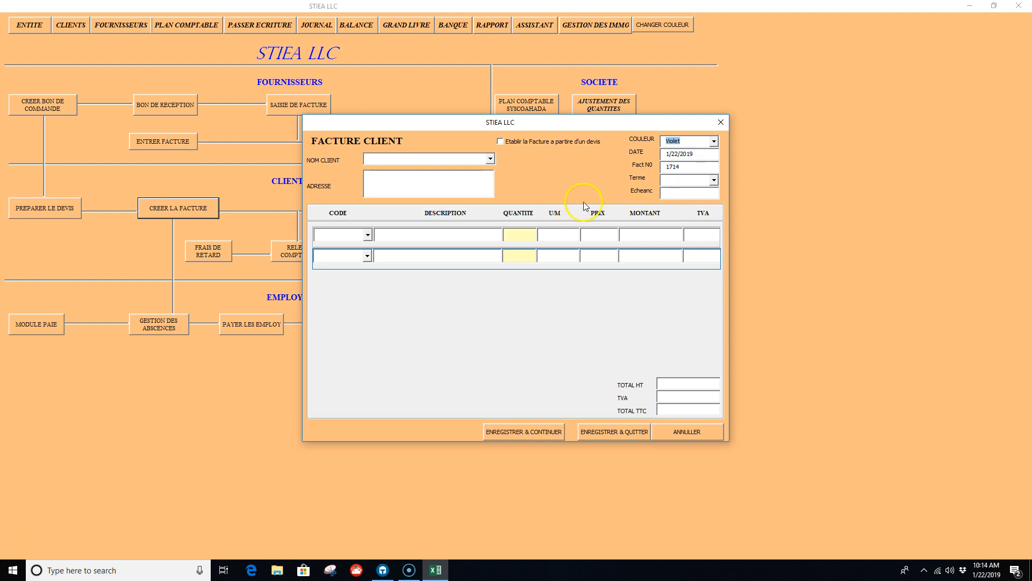
pyautogui.click(715, 179)
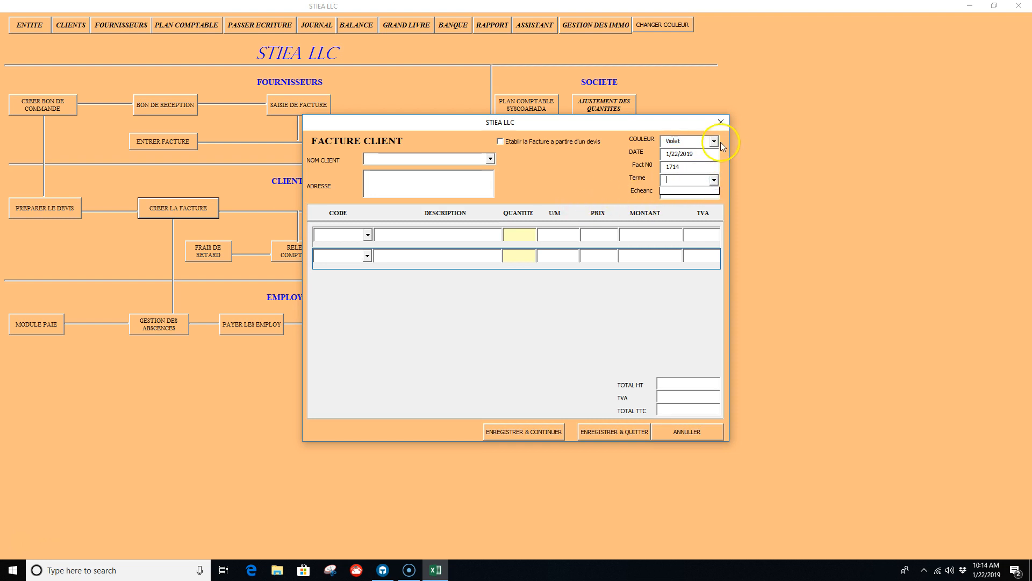
pyautogui.click(656, 196)
# Choose to create the client invoice from a quote, check the client list on that form, and close it
pyautogui.click(502, 142)
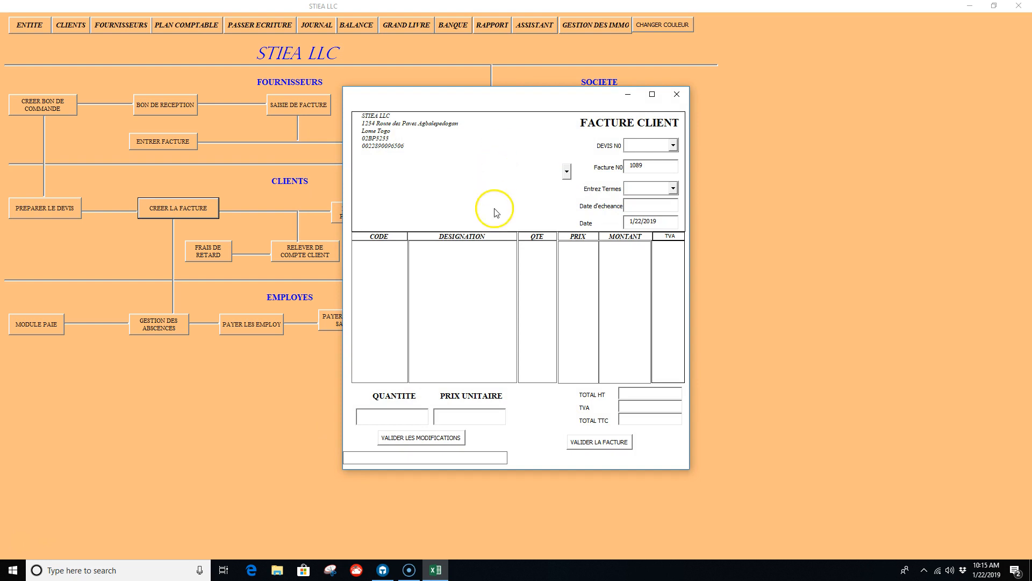
pyautogui.click(567, 172)
pyautogui.click(677, 94)
# Open the Recevoir Payement form and try the Espece and Cheque payment methods, including the cheque number field
pyautogui.click(377, 220)
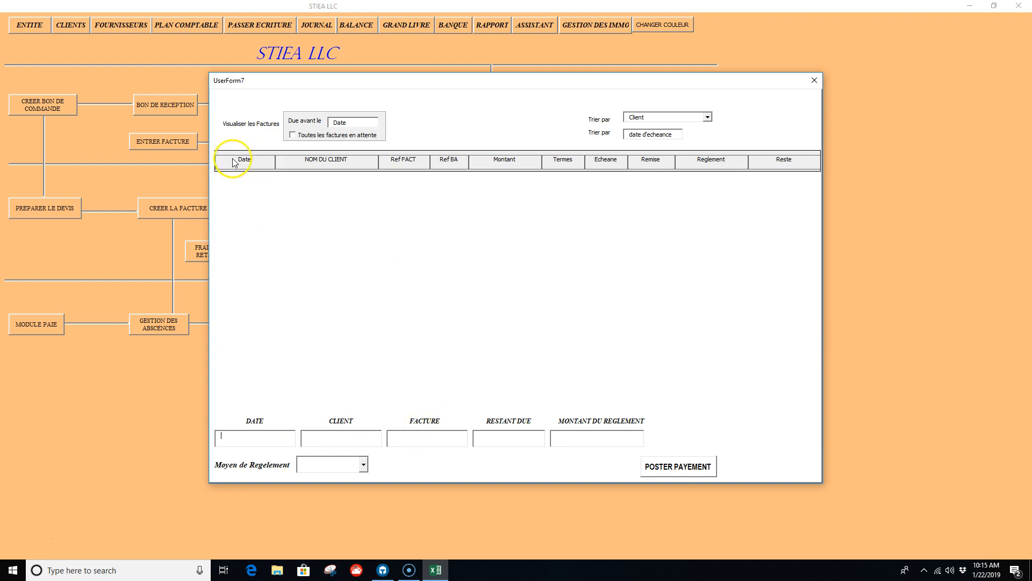
pyautogui.click(235, 189)
pyautogui.click(364, 464)
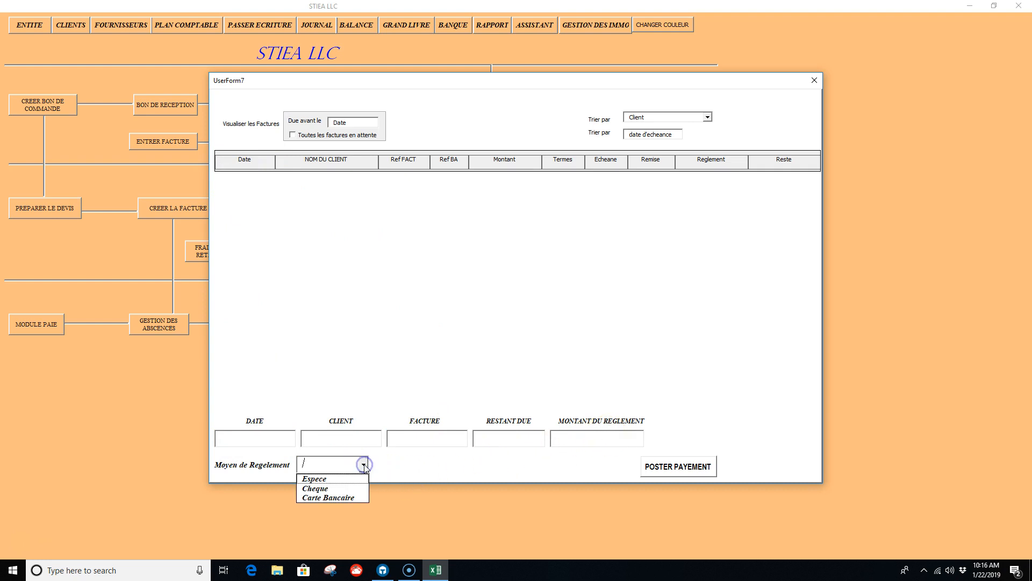
pyautogui.click(347, 477)
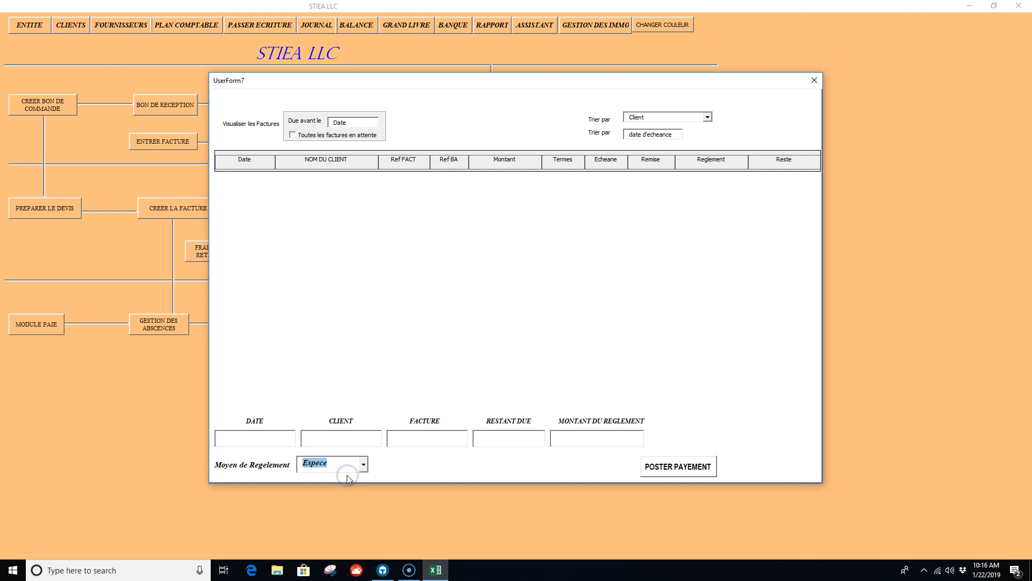
pyautogui.click(364, 464)
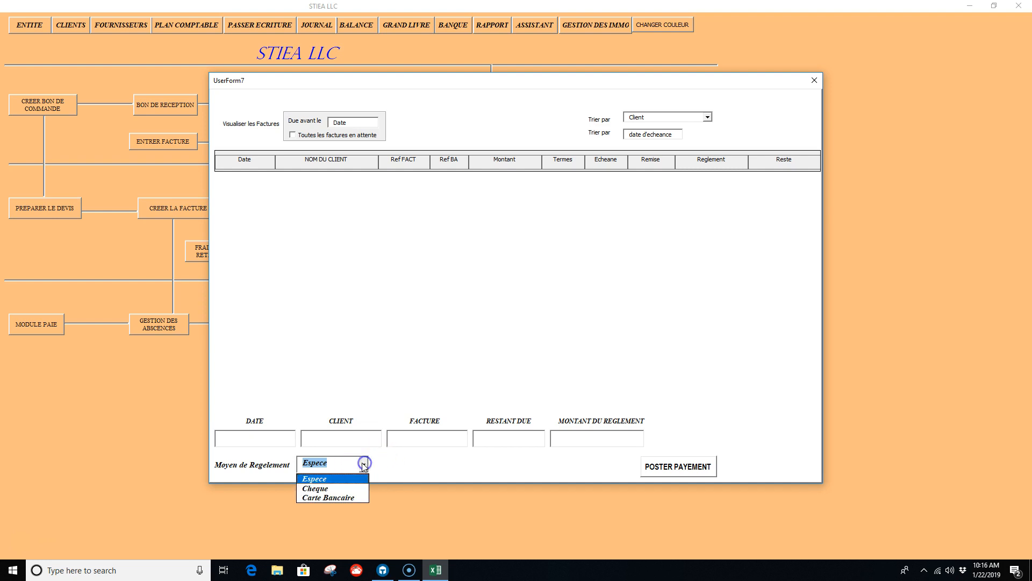
pyautogui.click(323, 487)
pyautogui.click(485, 458)
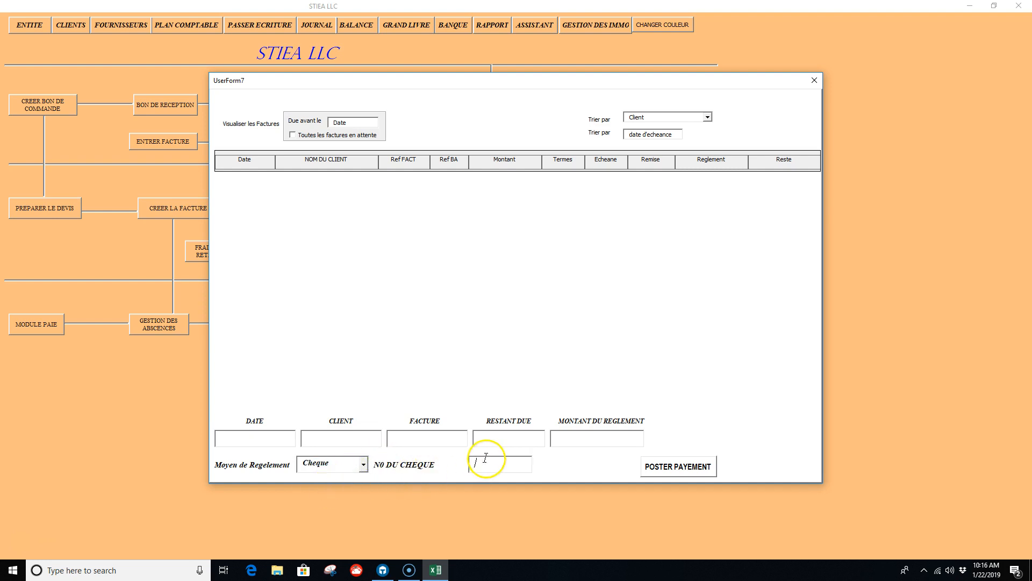
# Try the Carte Bancaire payment method with VISA as the card type, and close the payment form
pyautogui.click(363, 464)
pyautogui.click(344, 497)
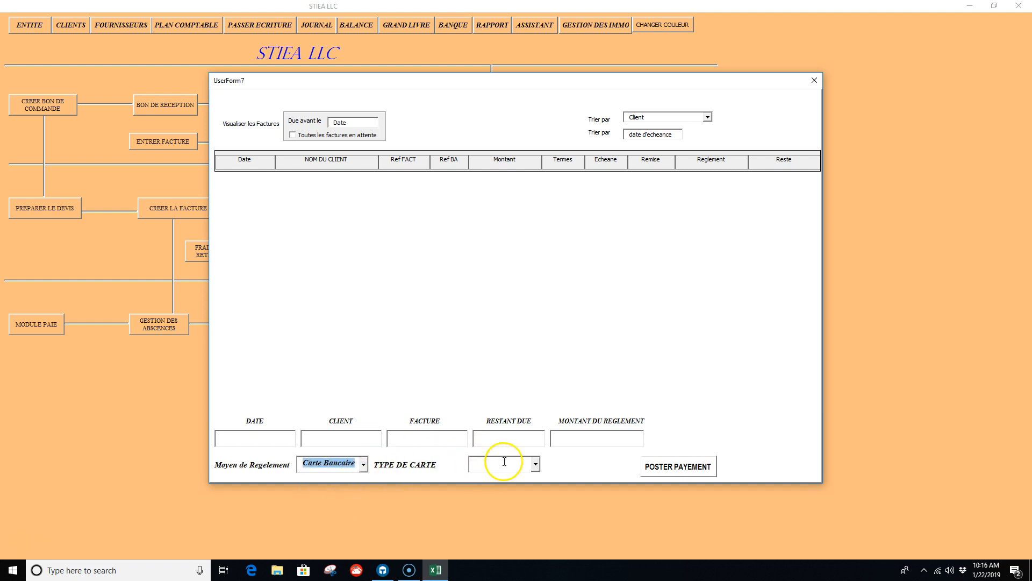
pyautogui.click(532, 463)
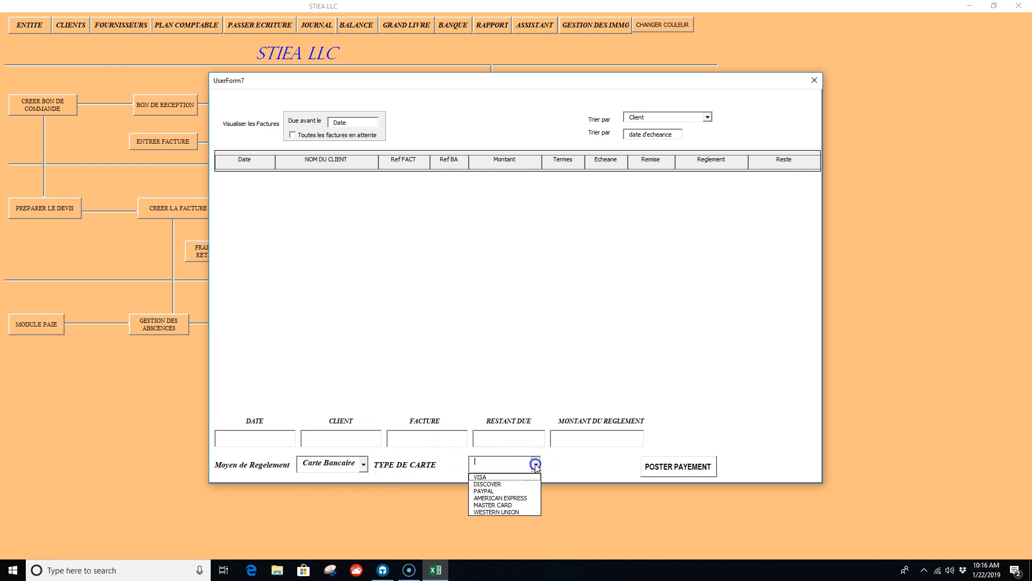
pyautogui.click(505, 475)
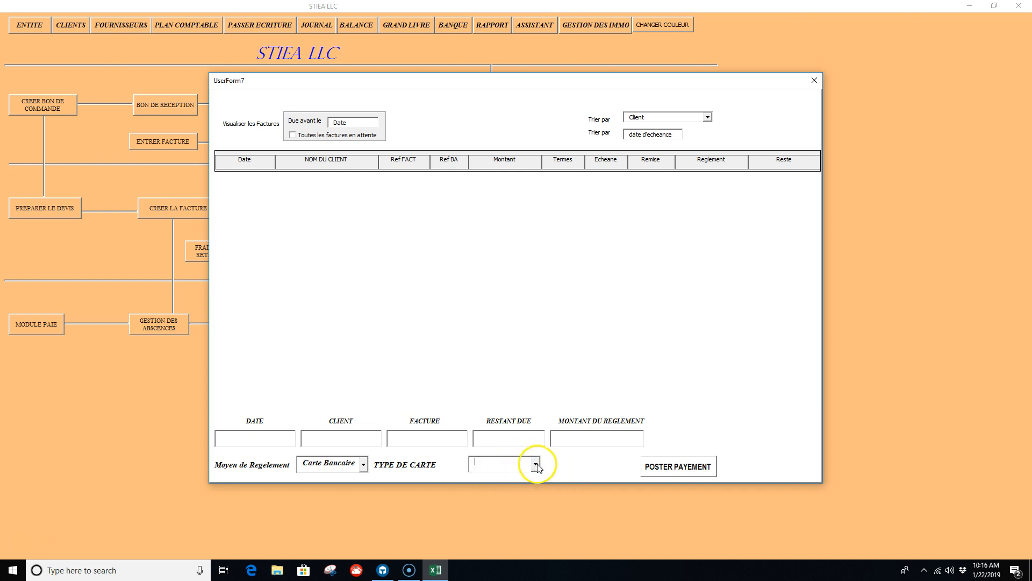
pyautogui.click(535, 463)
pyautogui.click(505, 476)
pyautogui.click(811, 81)
# Try the Frais de Retard and Relever de Compte Client functions in the Clients section
pyautogui.click(213, 253)
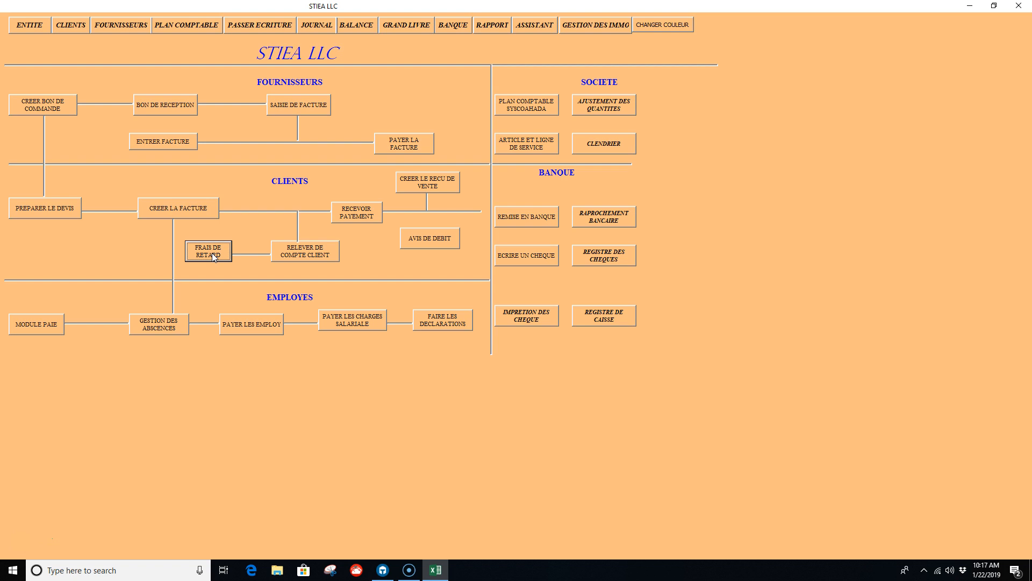
pyautogui.click(319, 255)
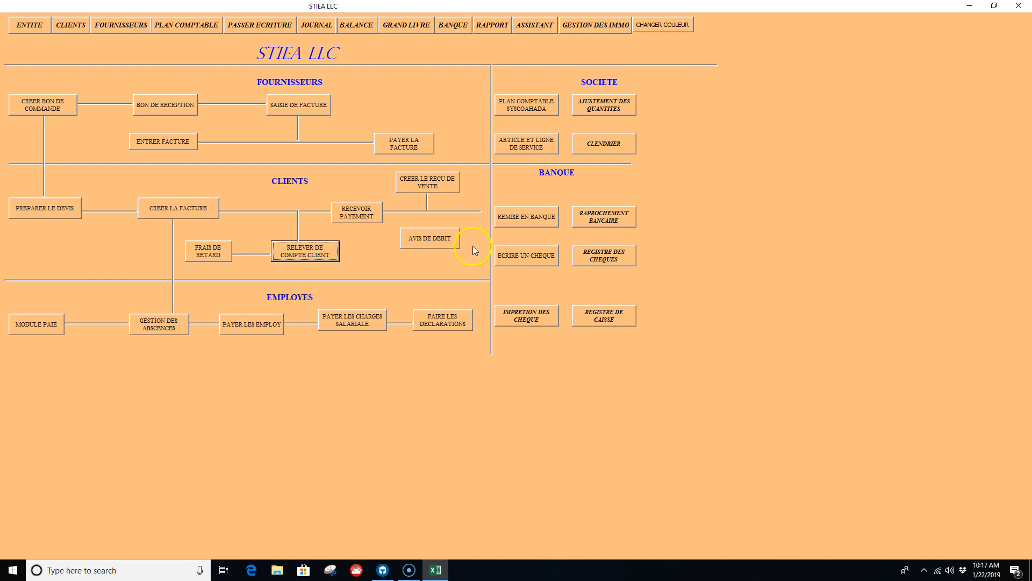
# Open the Avis de Debit form, move it clear of the Clients section, and close it
pyautogui.click(417, 235)
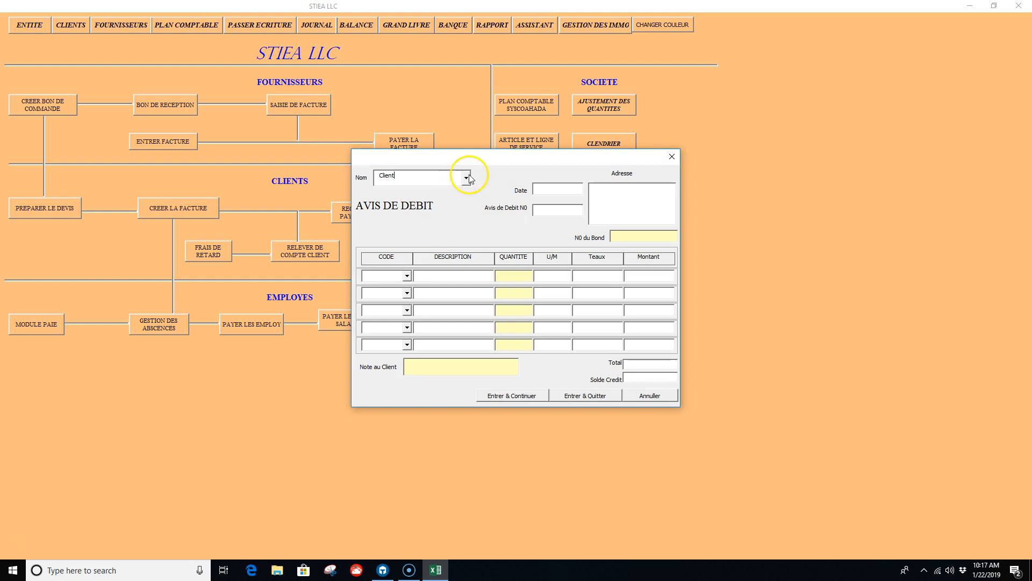
pyautogui.moveTo(505, 157); pyautogui.dragTo(679, 135)
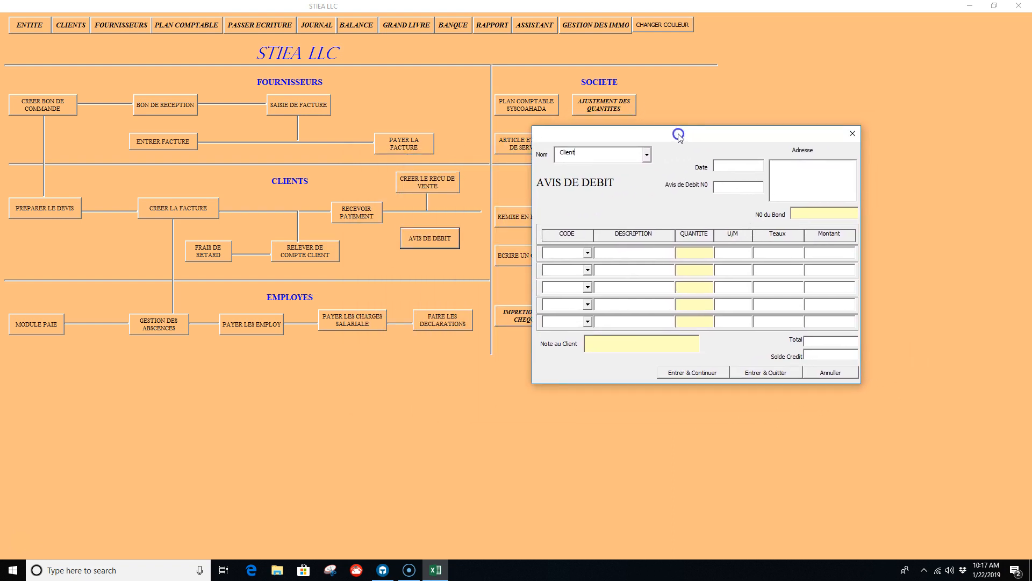
pyautogui.click(853, 134)
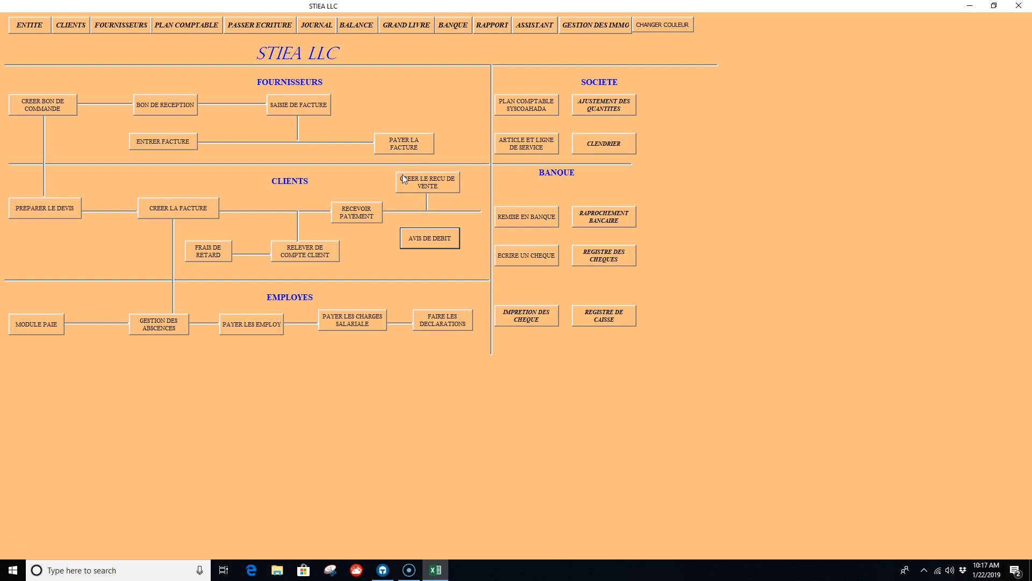
# Open the Creer le Recu de Vente form, check its client name list, and close it
pyautogui.click(430, 184)
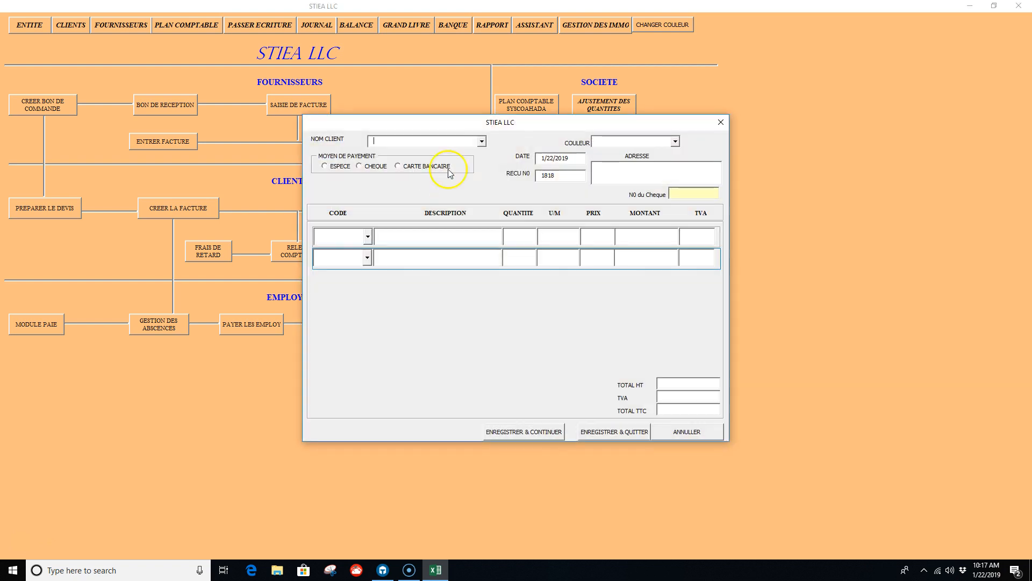
pyautogui.click(483, 142)
pyautogui.click(484, 143)
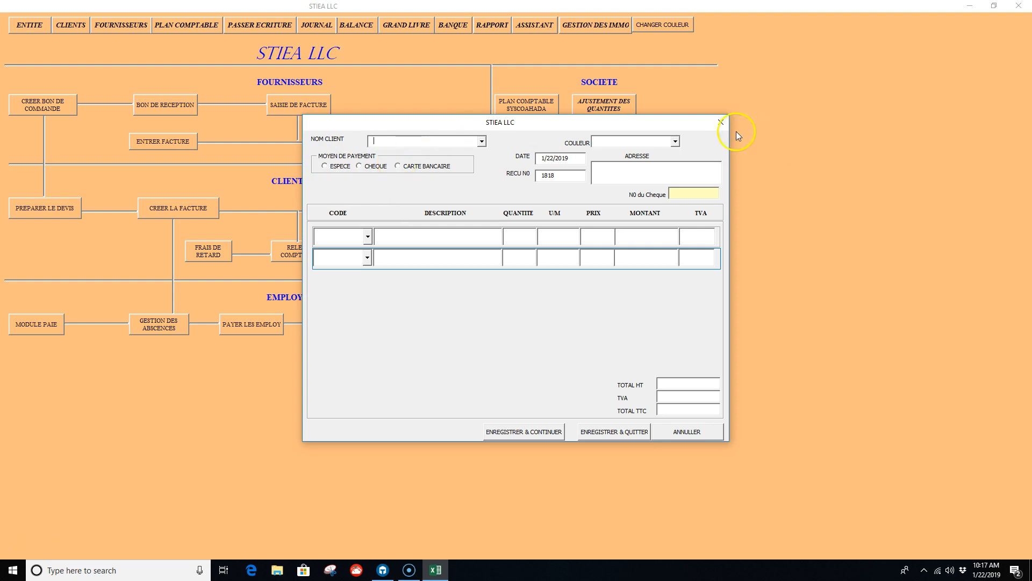
pyautogui.click(720, 124)
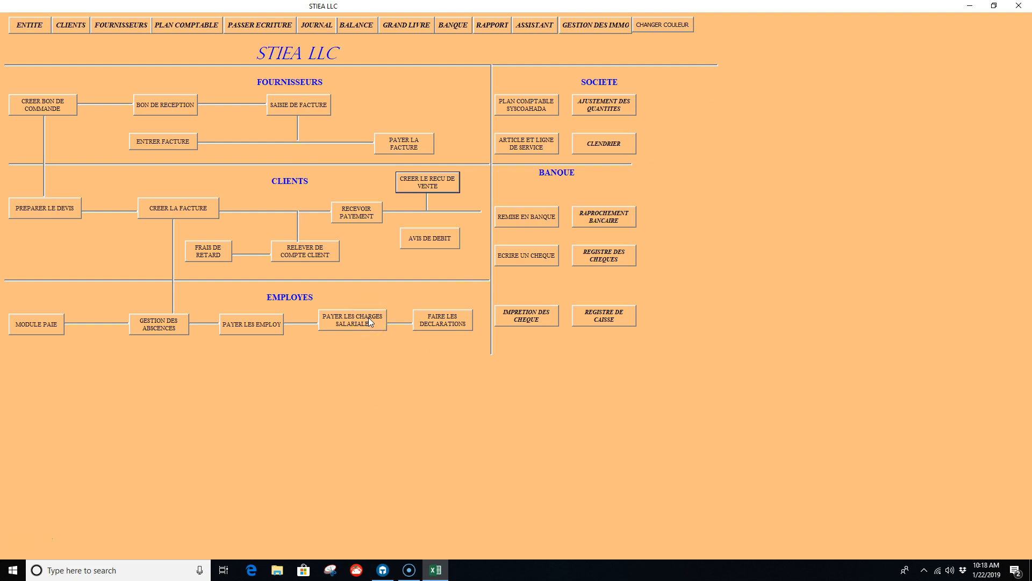
# Open the Module Paie and choose Ajouter des employes in the Centre des Employes
pyautogui.click(291, 294)
pyautogui.click(53, 327)
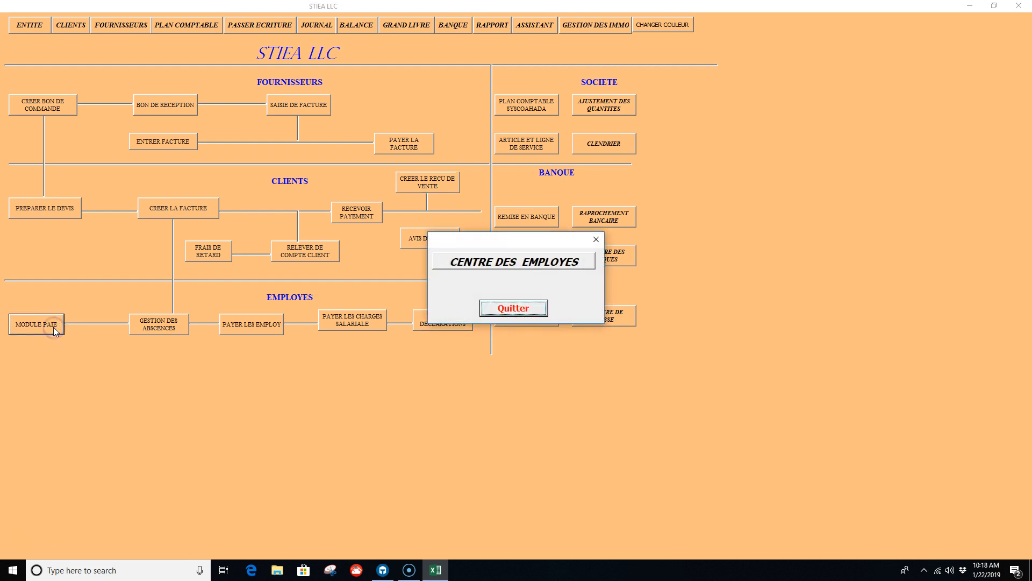
pyautogui.click(521, 266)
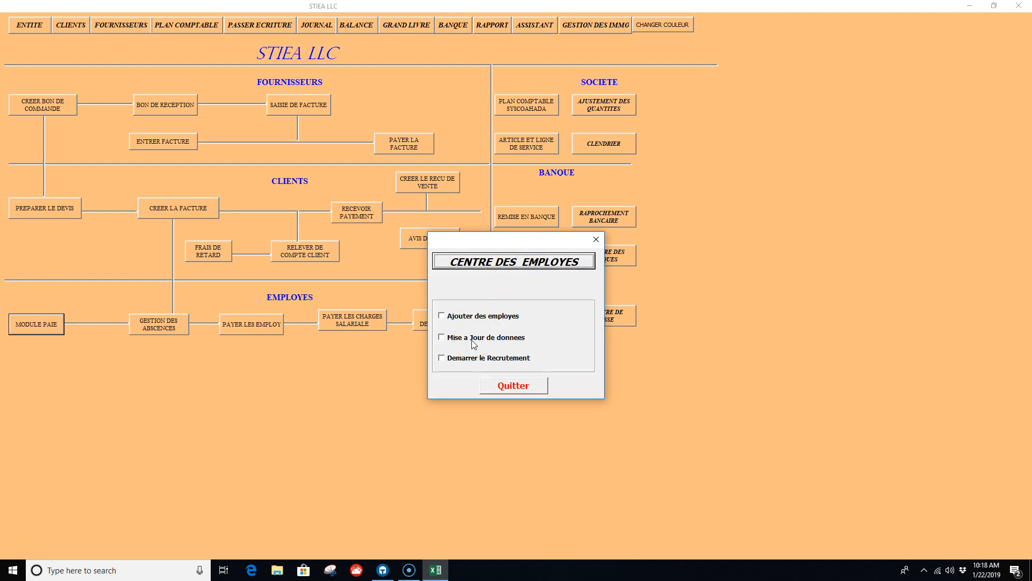
pyautogui.click(489, 328)
pyautogui.click(444, 317)
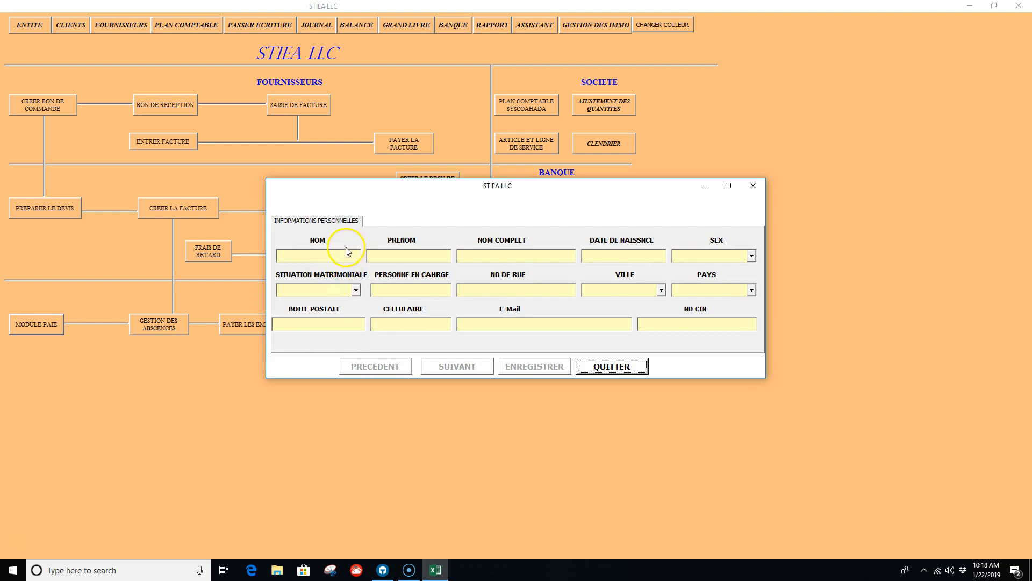
# Fill in the employee's identity number in the NO CIN field and continue to page 2 of the form
pyautogui.click(699, 323)
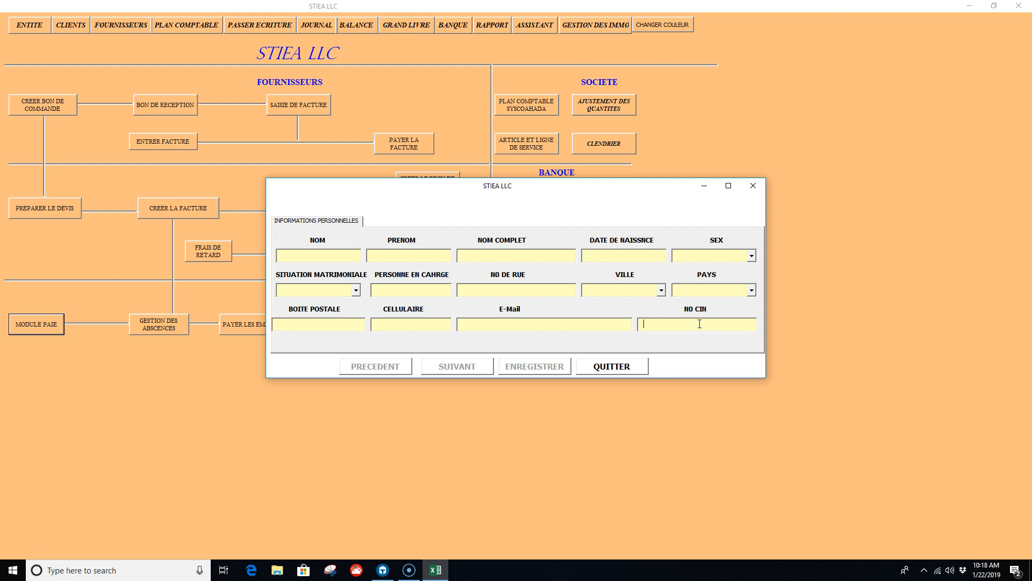
pyautogui.write('1421')
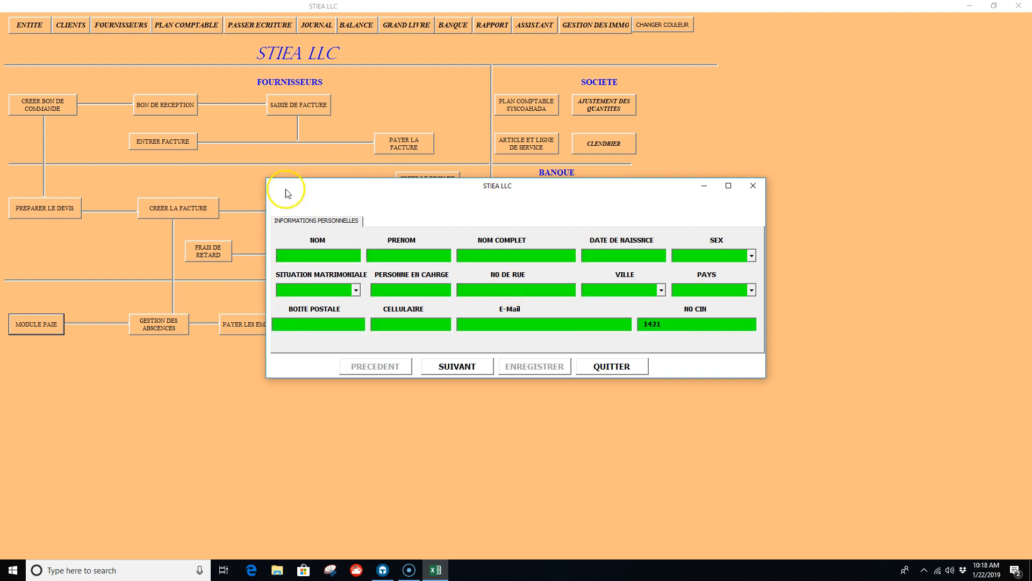
pyautogui.click(462, 371)
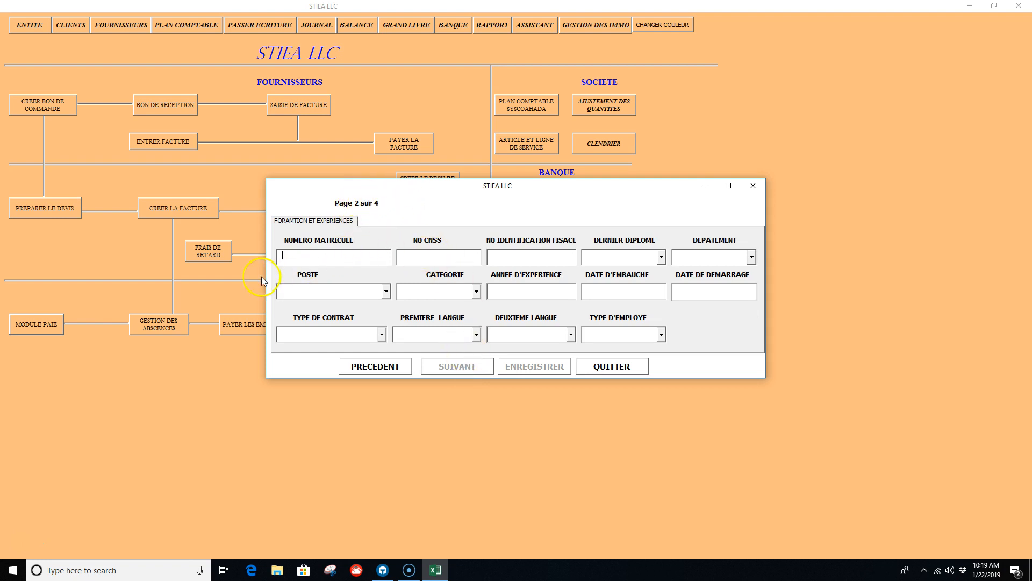
# Set the employee type to NATIONAL and continue to the Traitement Salarial page
pyautogui.click(661, 335)
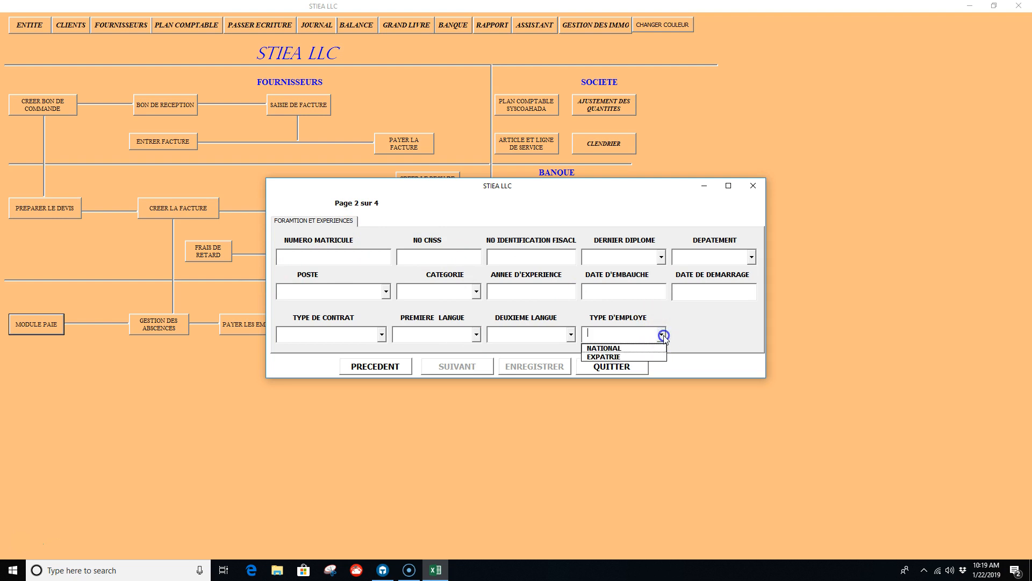
pyautogui.click(620, 351)
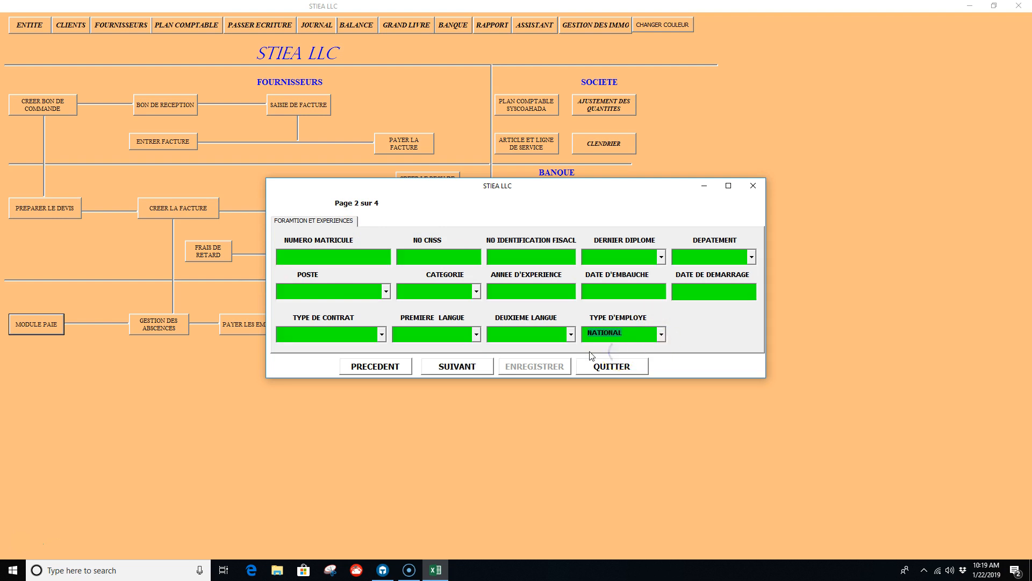
pyautogui.click(460, 368)
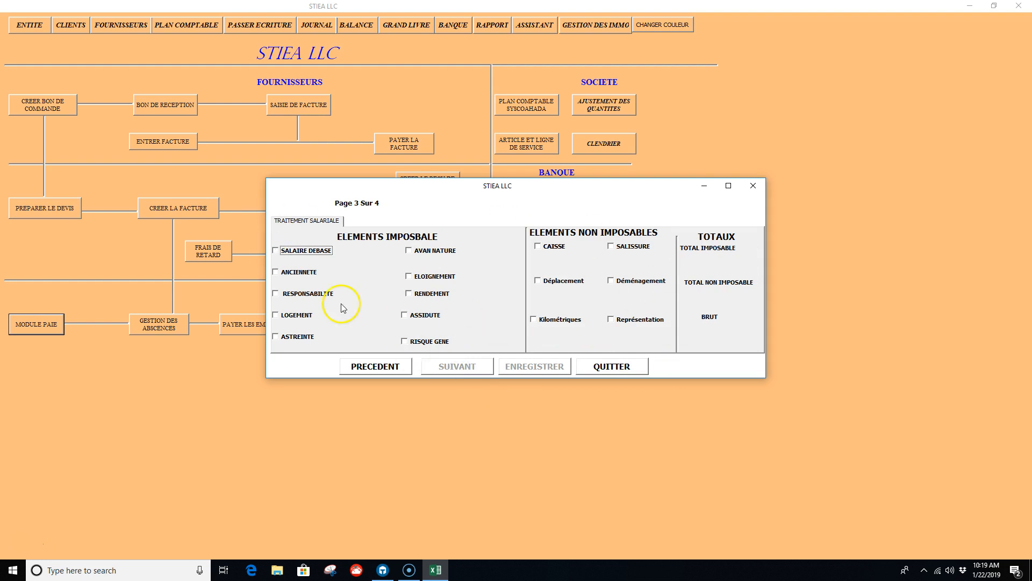
# Enable the base salary element and set its amount to 10
pyautogui.click(276, 251)
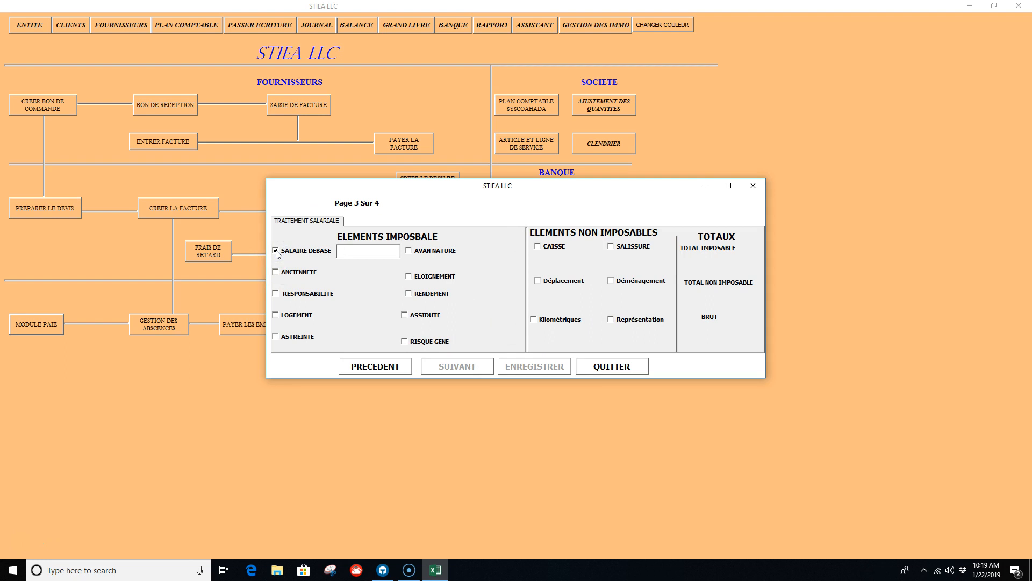
pyautogui.write('10')
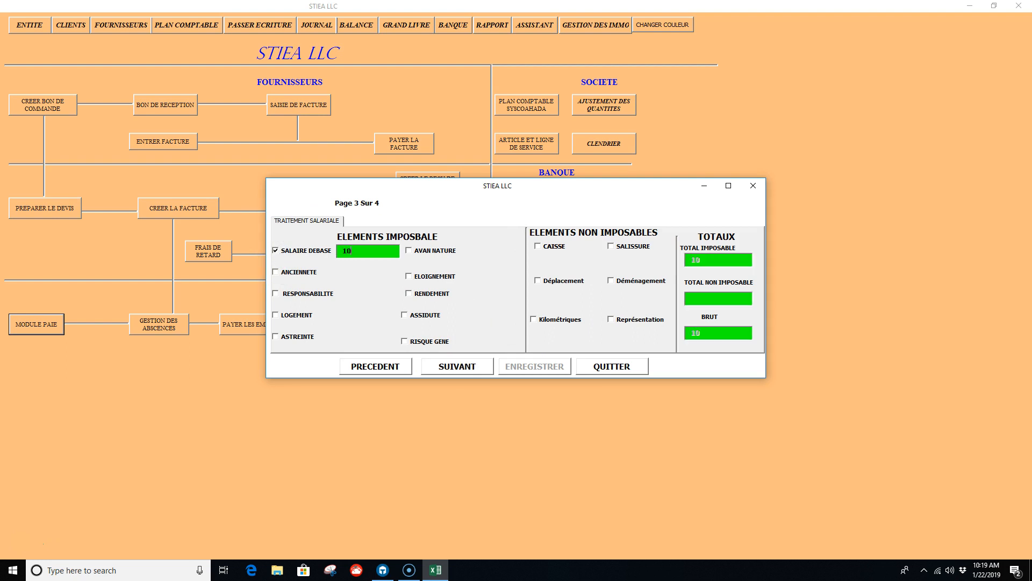
# Set the base salary to 100000, add a non-taxable Déplacement allowance of 35000, and continue to page 4
pyautogui.write('0000')
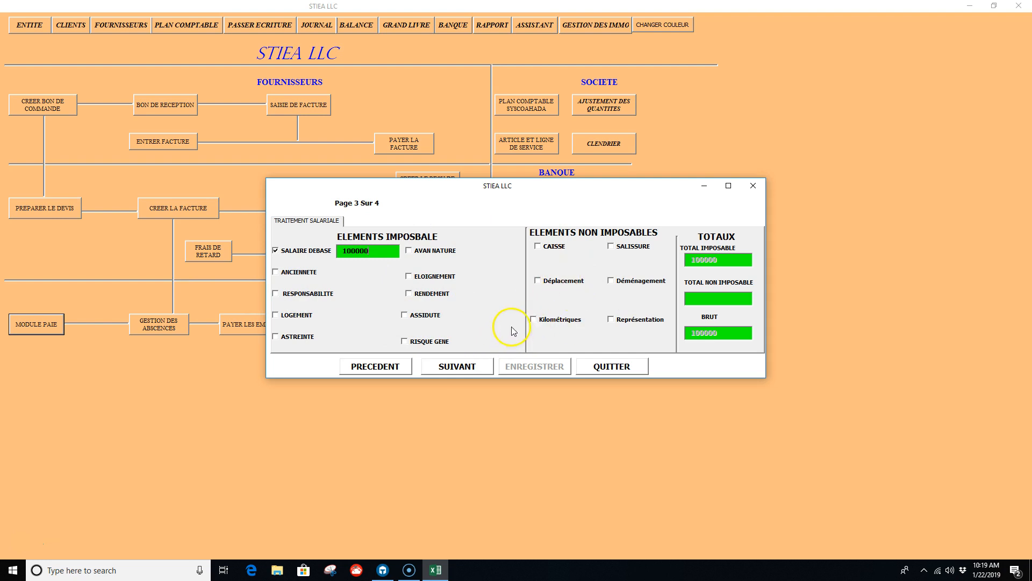
pyautogui.click(538, 281)
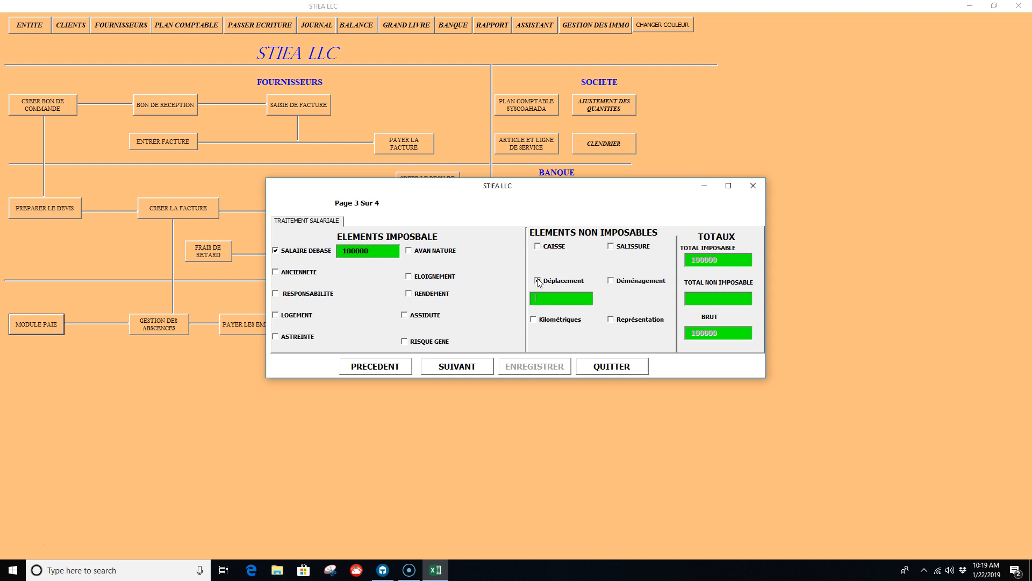
pyautogui.write('35000')
pyautogui.click(475, 372)
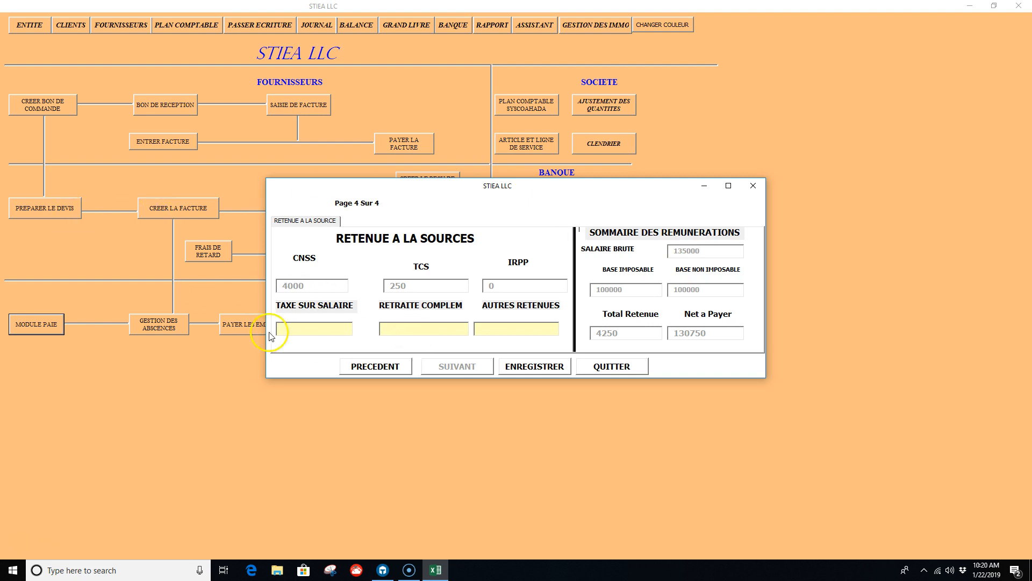
# Look over the supplementary pension and other deductions fields, and quit the new employee form without saving
pyautogui.click(394, 330)
pyautogui.click(513, 326)
pyautogui.click(624, 371)
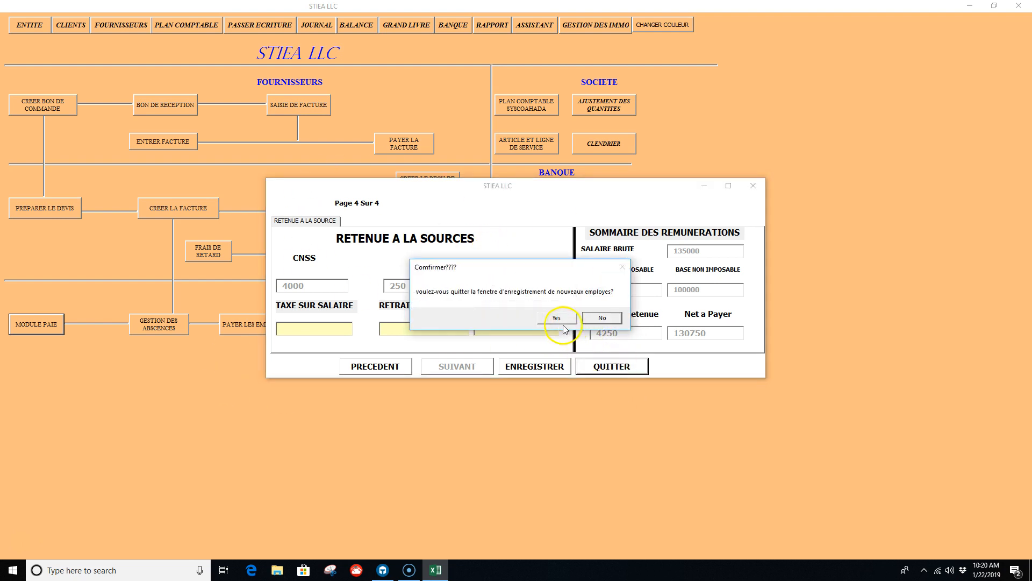
pyautogui.click(556, 321)
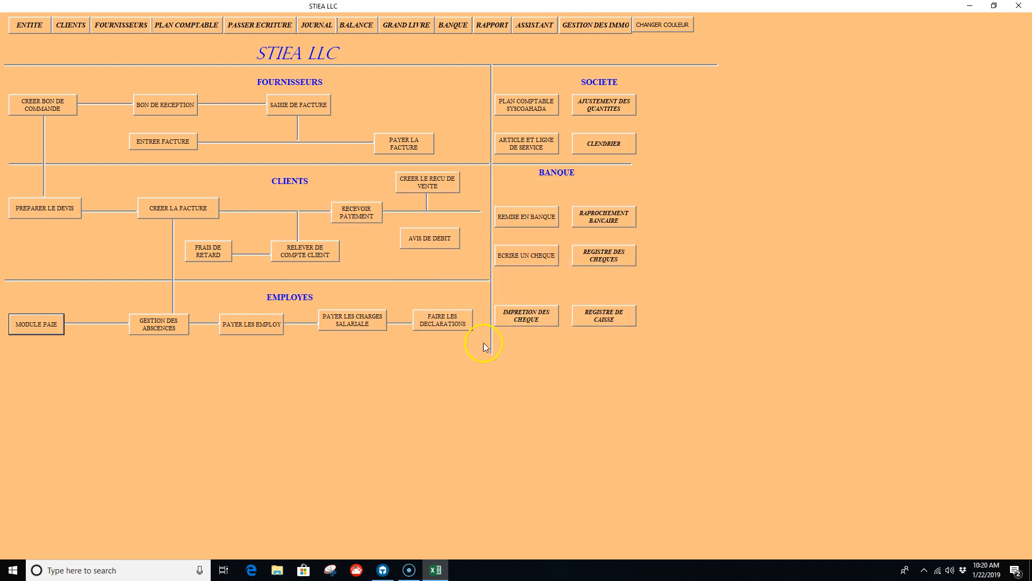
# Open the leave and absence management form, check the PRESENCE employee list and try its unlabelled command
pyautogui.click(172, 325)
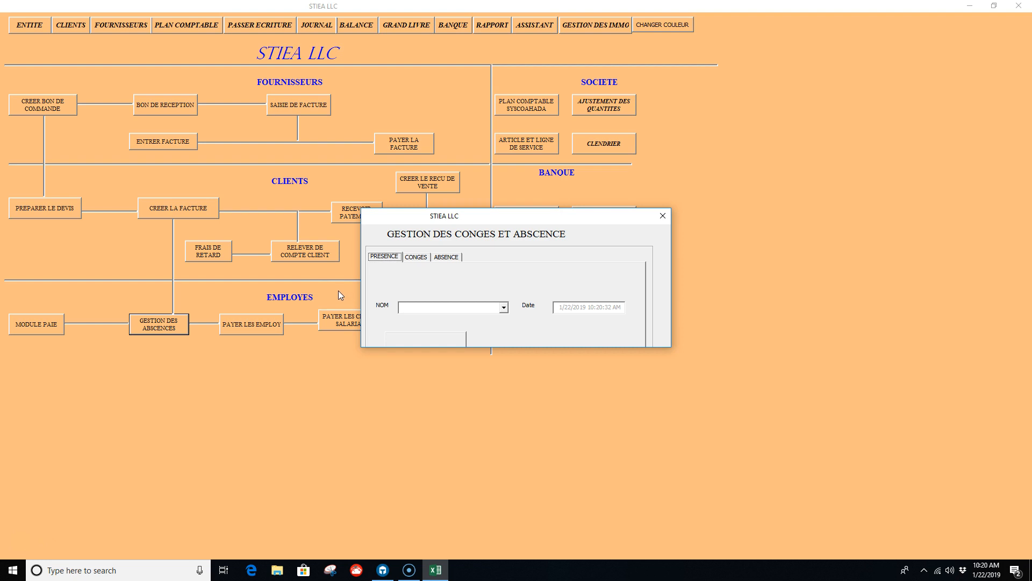
pyautogui.click(390, 257)
pyautogui.click(503, 307)
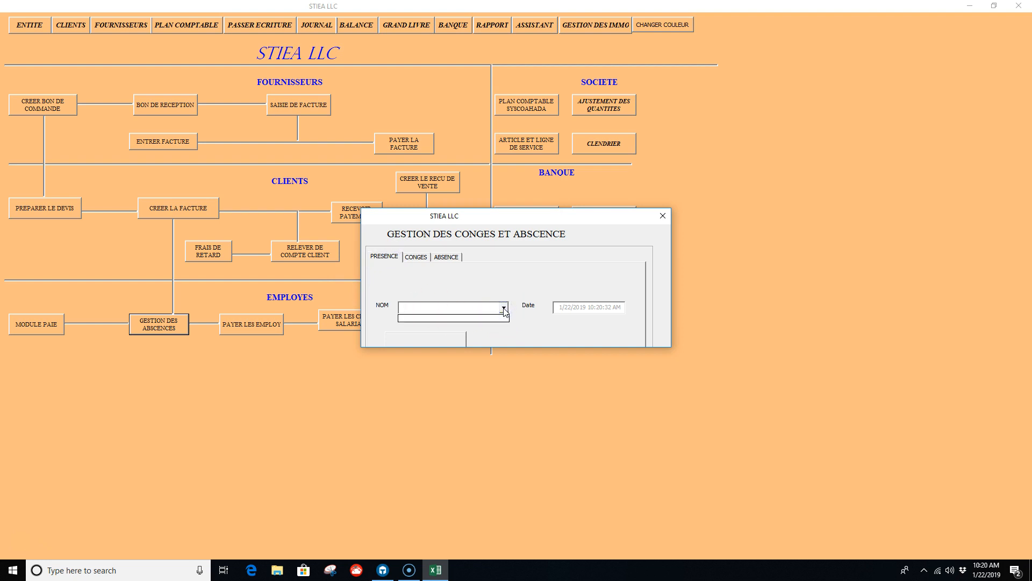
pyautogui.click(430, 306)
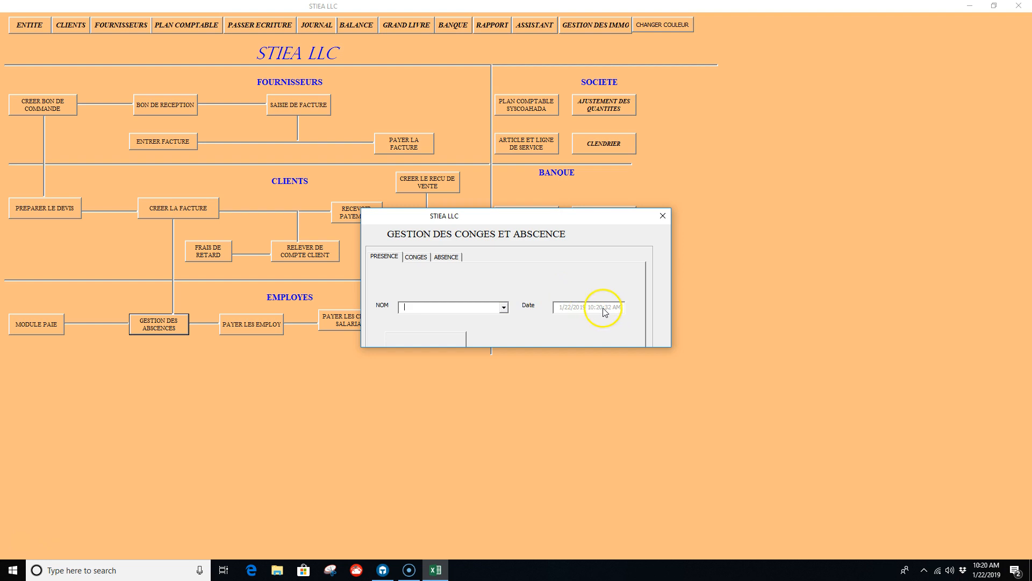
pyautogui.click(460, 341)
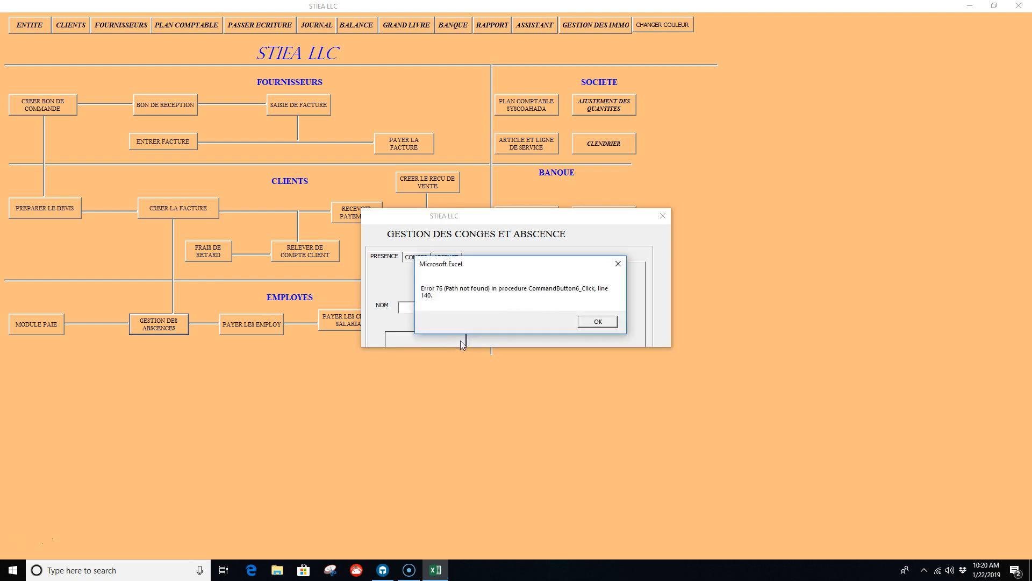
pyautogui.click(597, 321)
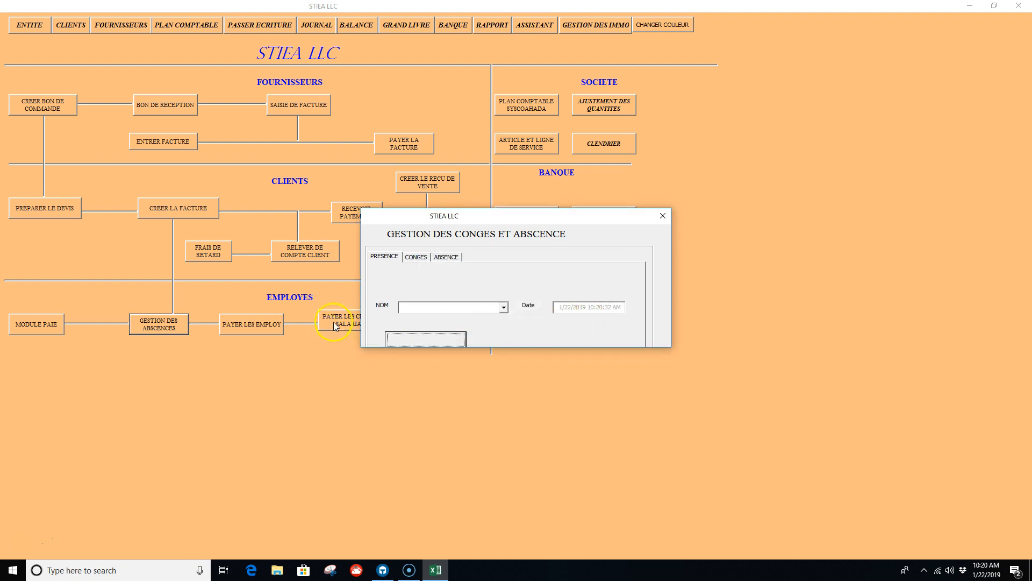
# Examine the CONGES page of the leave form and try its CommandButton7 command
pyautogui.click(415, 256)
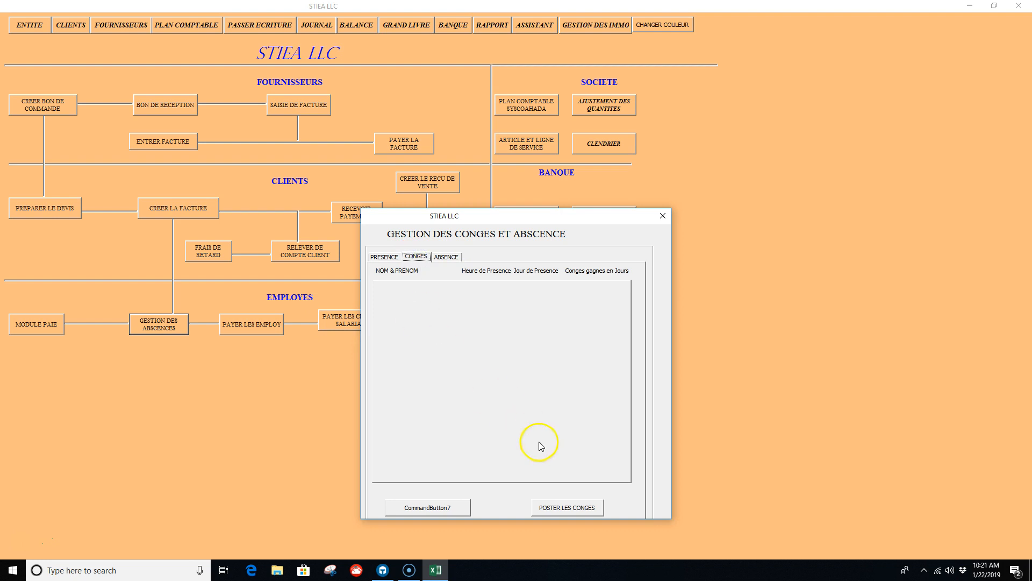
pyautogui.click(435, 508)
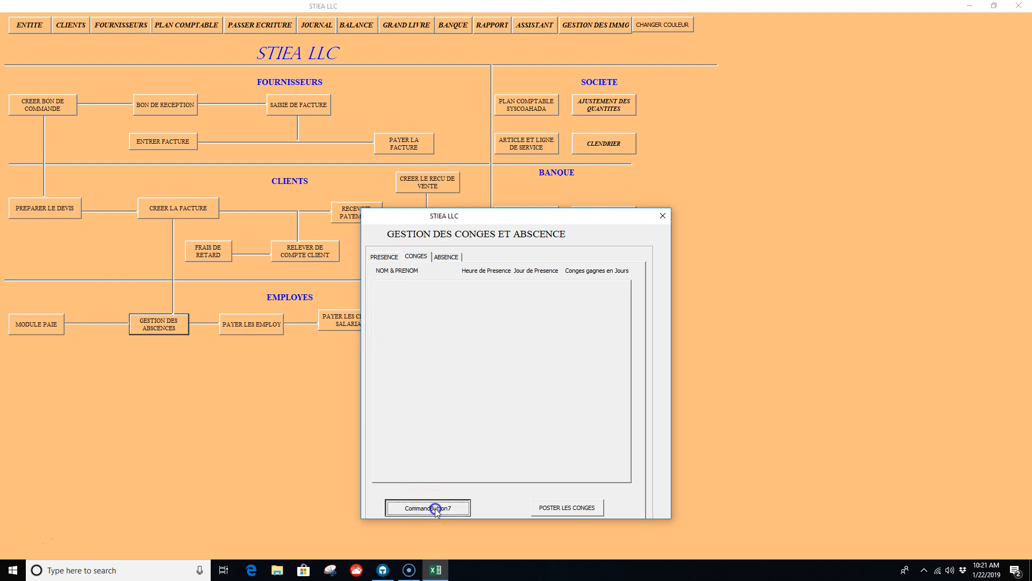
pyautogui.click(598, 323)
pyautogui.click(412, 290)
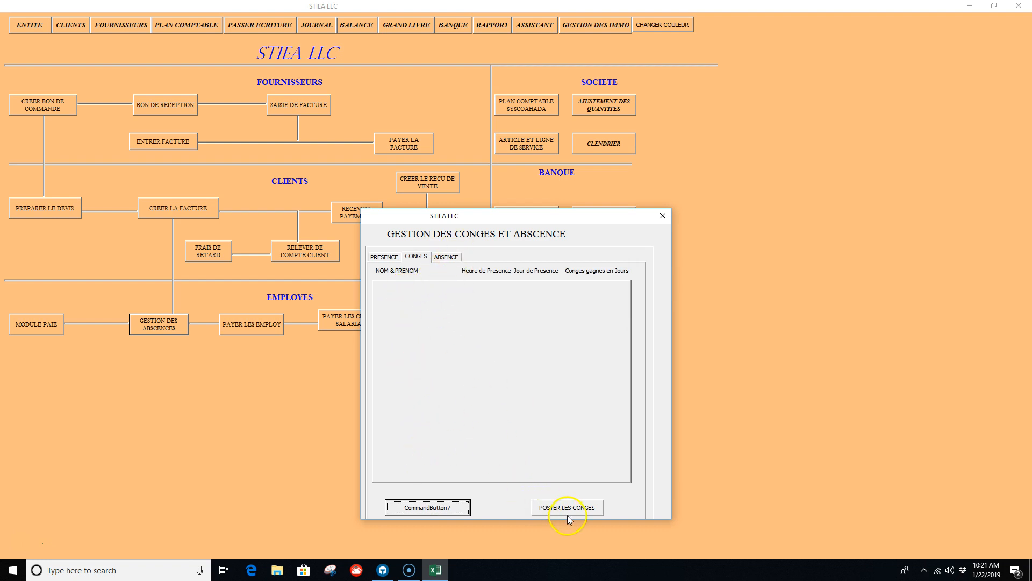
# Examine the ABSENCE page's employee name list and its available reasons for absence
pyautogui.click(455, 261)
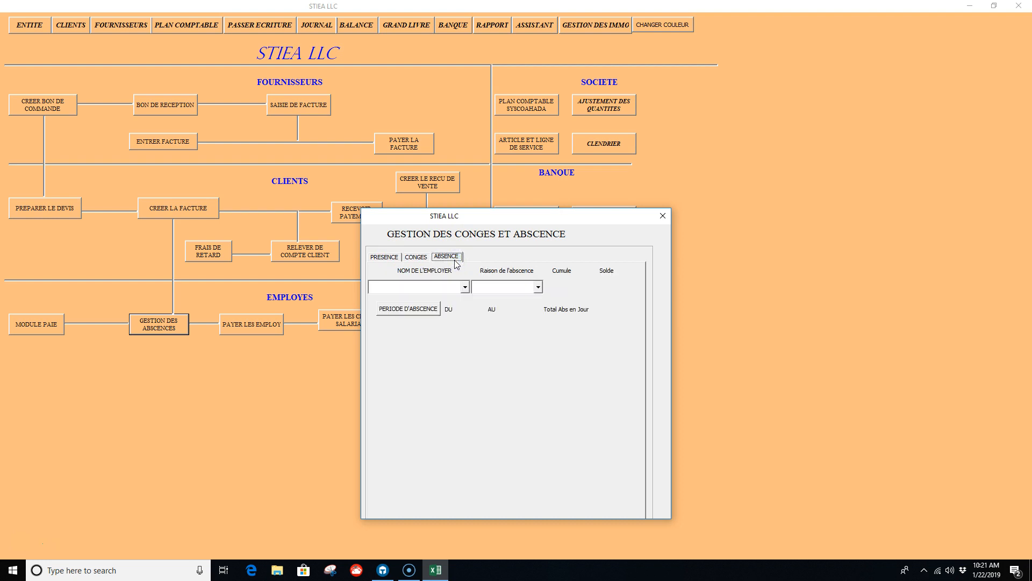
pyautogui.click(465, 287)
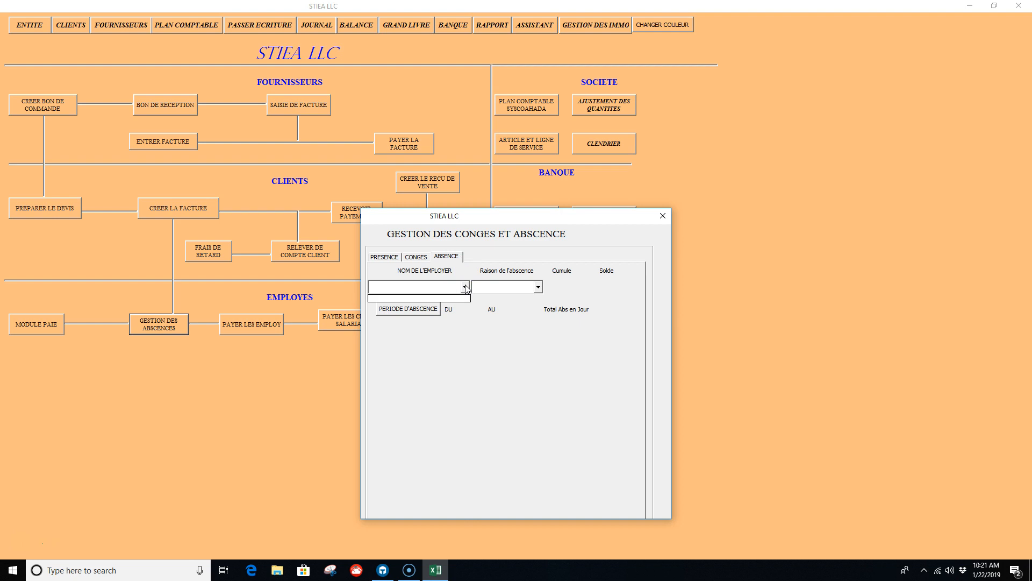
pyautogui.click(404, 285)
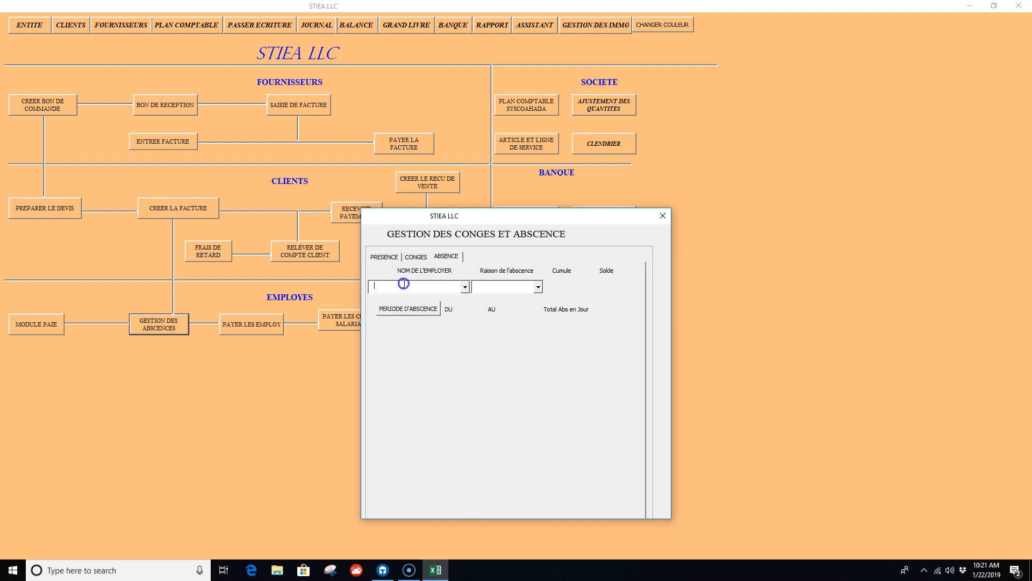
pyautogui.click(539, 288)
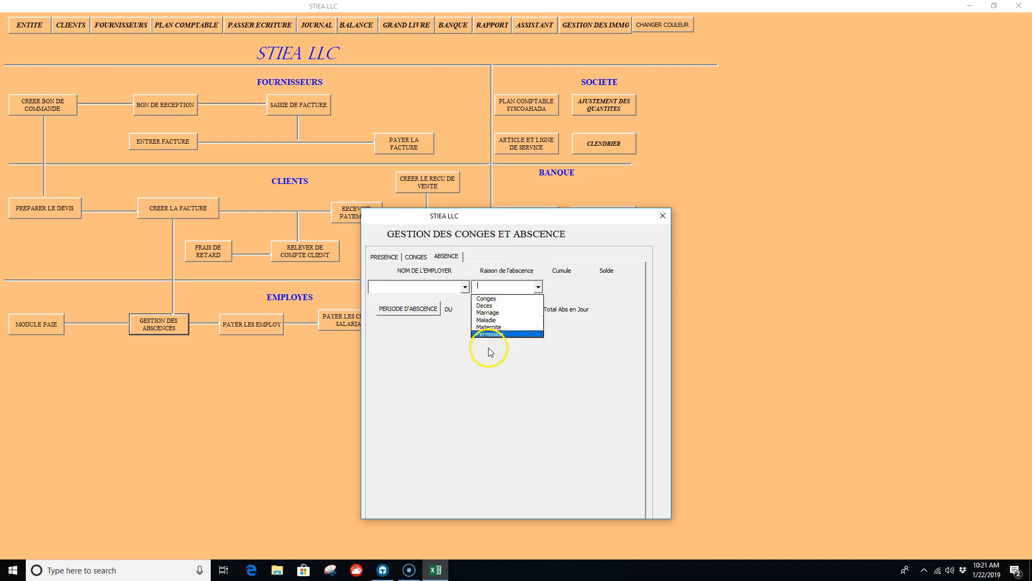
pyautogui.click(498, 287)
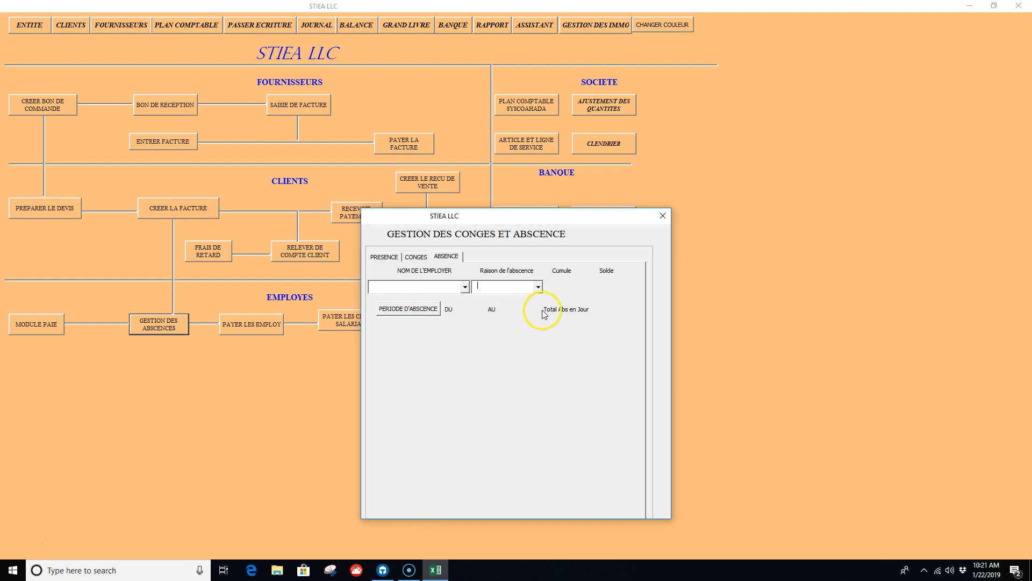
# View the absence period's start and end date dialog, dismiss it, and close the leave management form
pyautogui.click(415, 313)
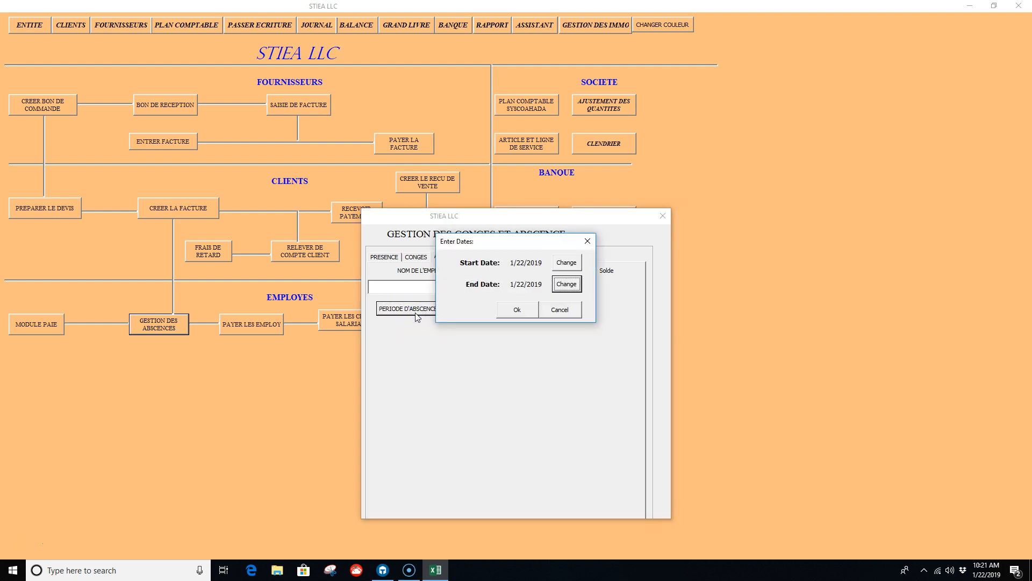
pyautogui.click(588, 242)
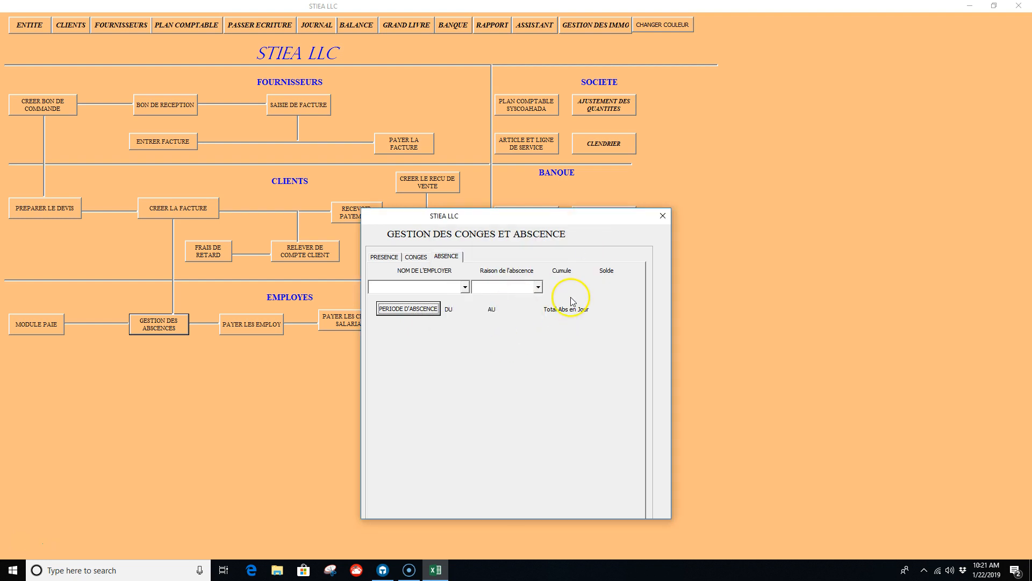
pyautogui.click(662, 215)
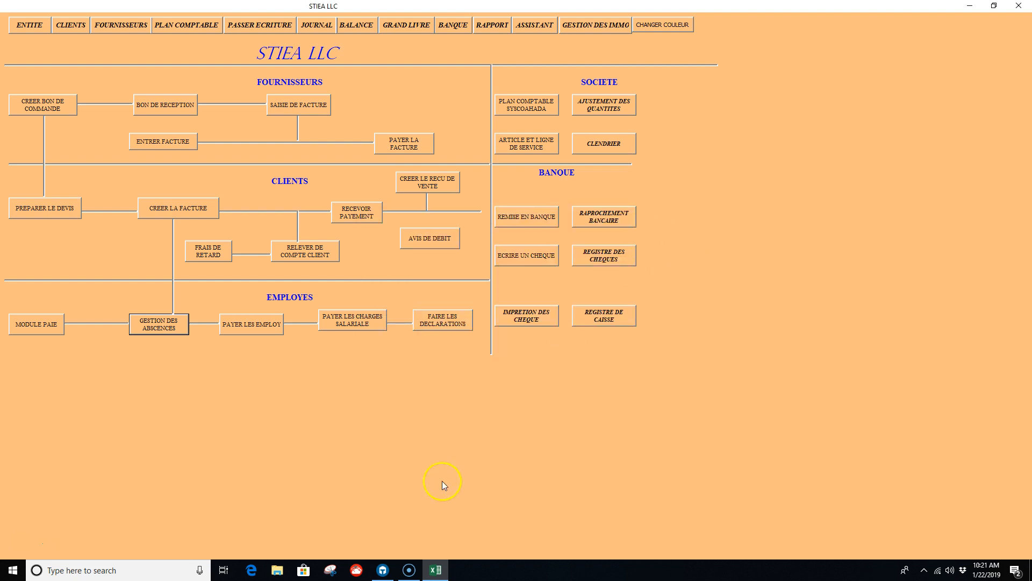
# Open the employee payment form, try moving all employees to the list of employees to pay, and quit it
pyautogui.click(267, 325)
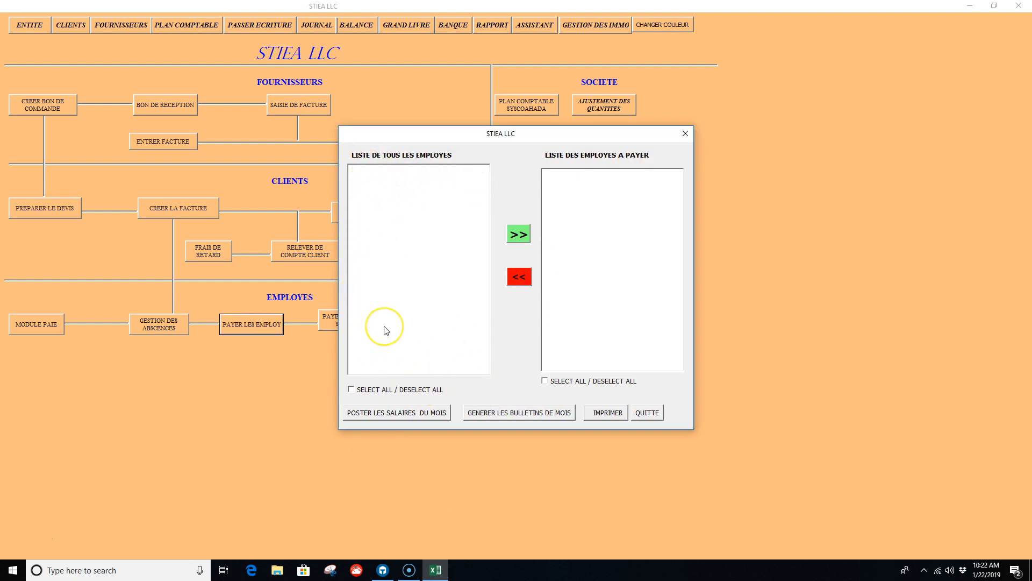
pyautogui.click(356, 326)
pyautogui.click(351, 390)
pyautogui.click(523, 231)
pyautogui.click(647, 202)
pyautogui.click(649, 413)
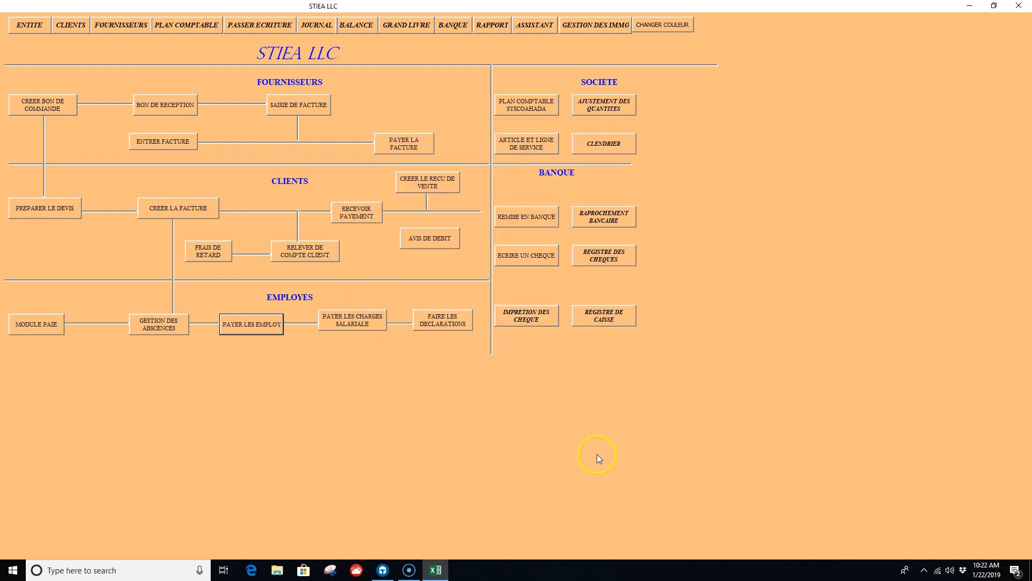
# Try to open the salary charges payment and the declarations in the EMPLOYES section
pyautogui.click(368, 321)
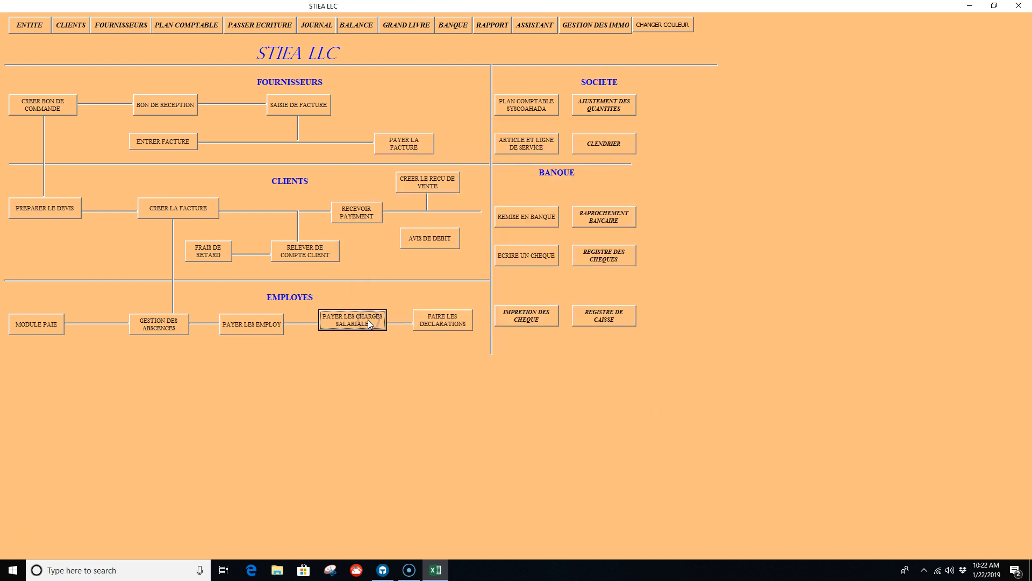
pyautogui.click(447, 318)
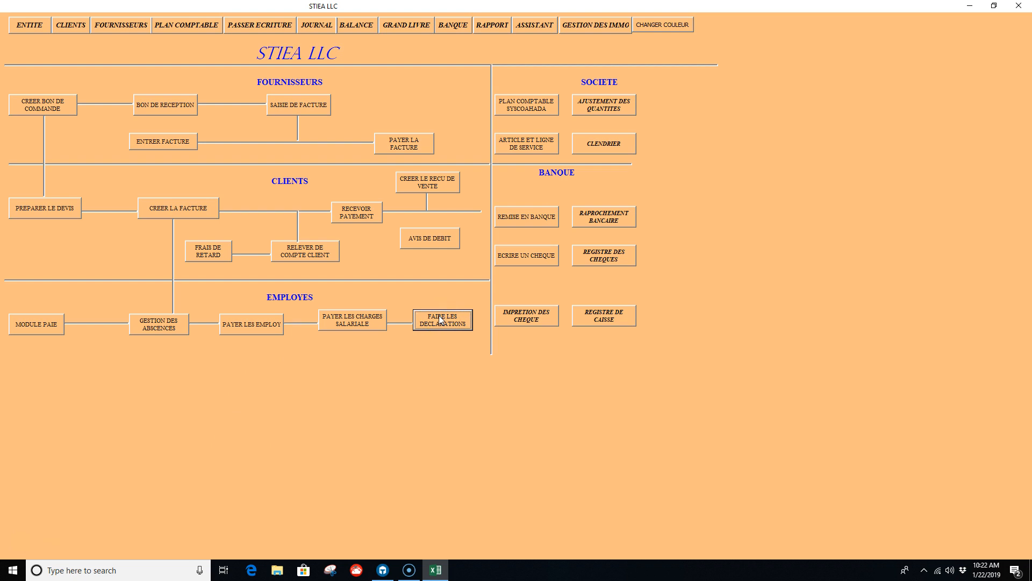
pyautogui.click(433, 316)
pyautogui.click(431, 319)
# Open the bank deposit form, check its bank name, account number and received-from lists, and close it
pyautogui.click(555, 247)
pyautogui.click(541, 224)
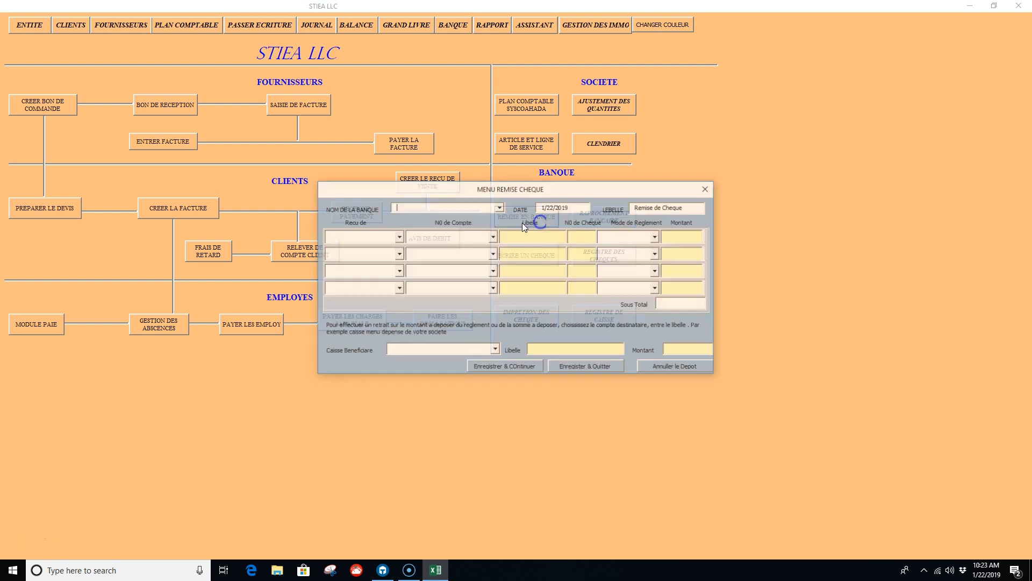
pyautogui.click(499, 207)
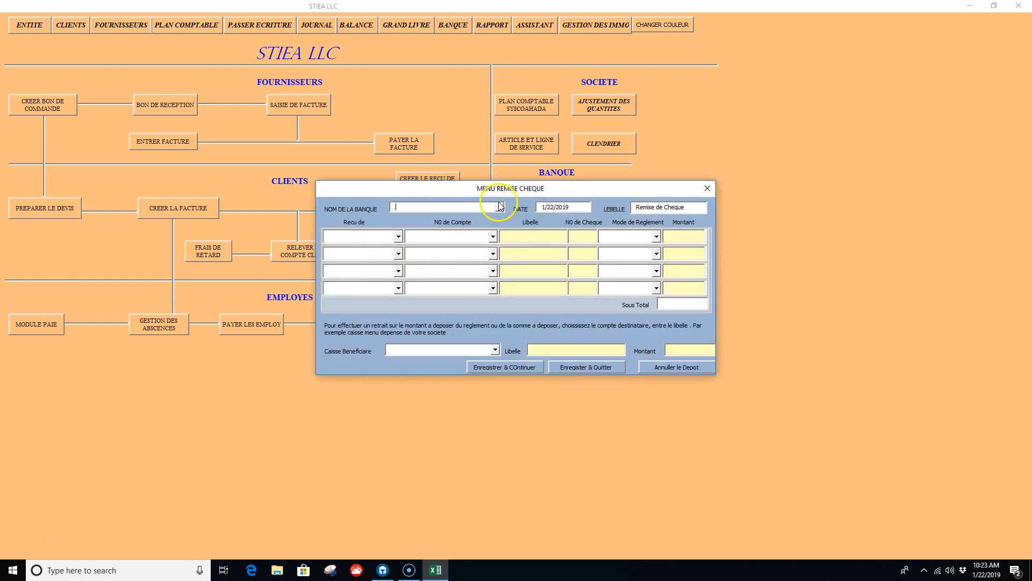
pyautogui.click(500, 208)
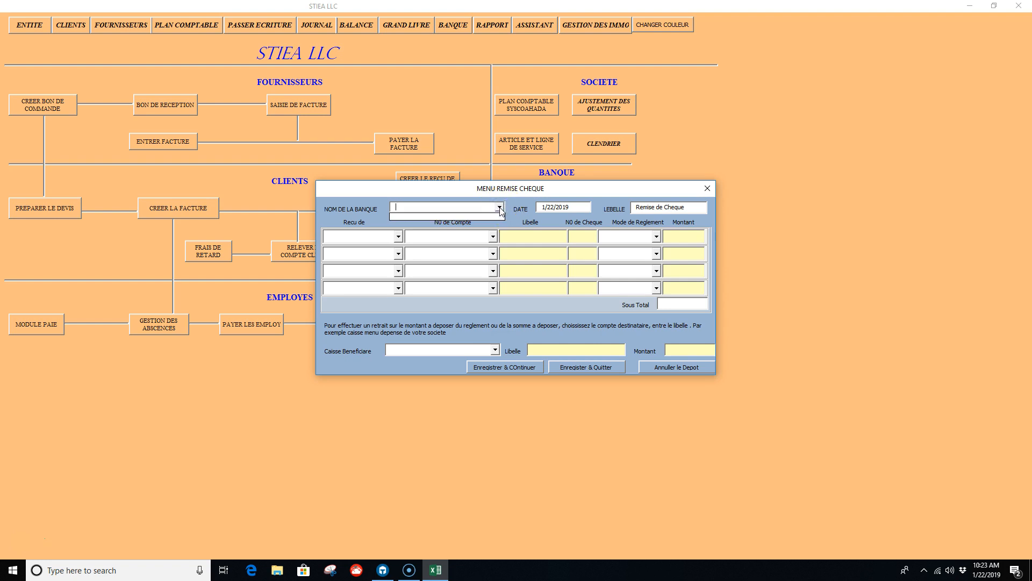
pyautogui.click(492, 237)
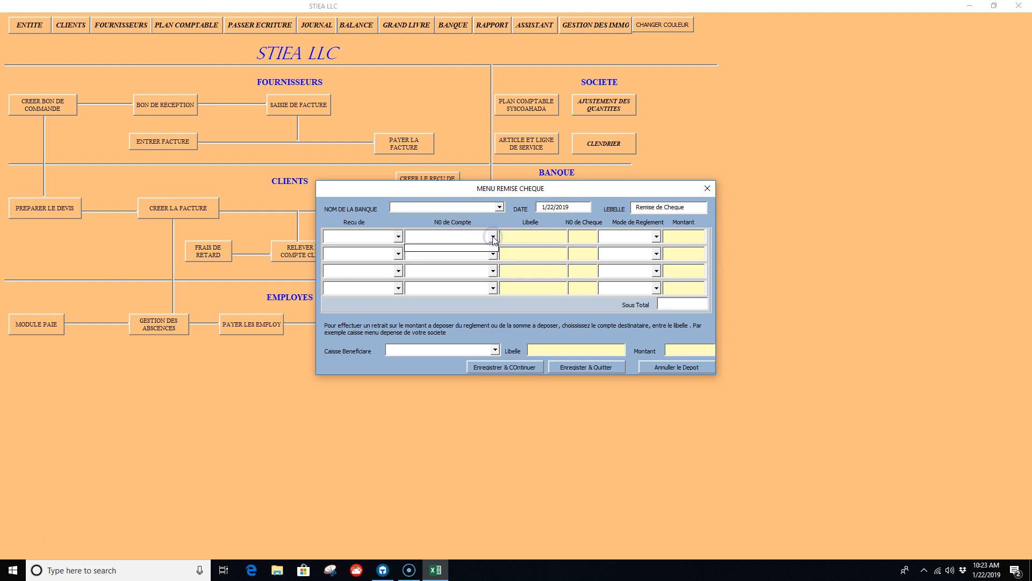
pyautogui.click(399, 237)
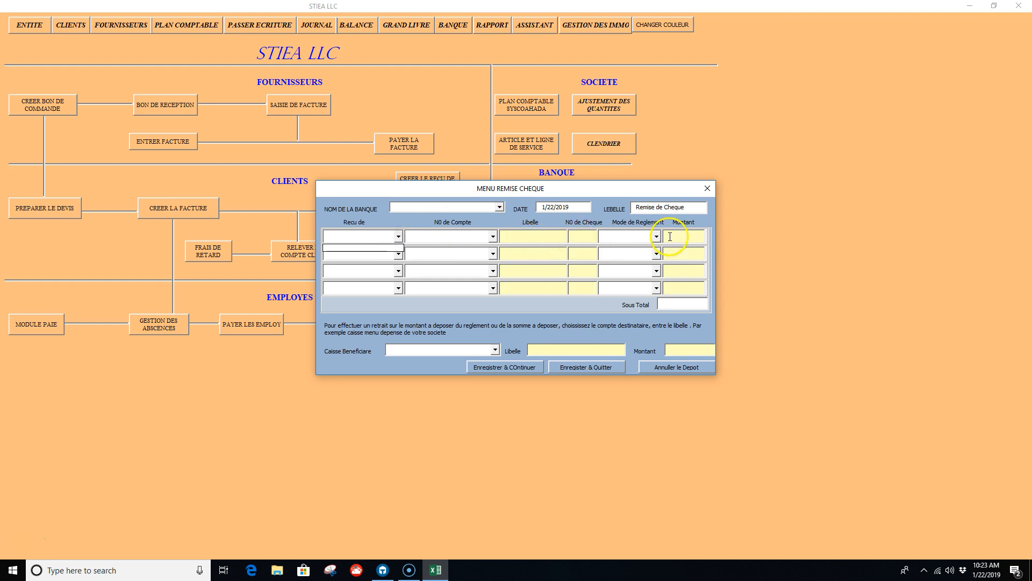
pyautogui.click(709, 192)
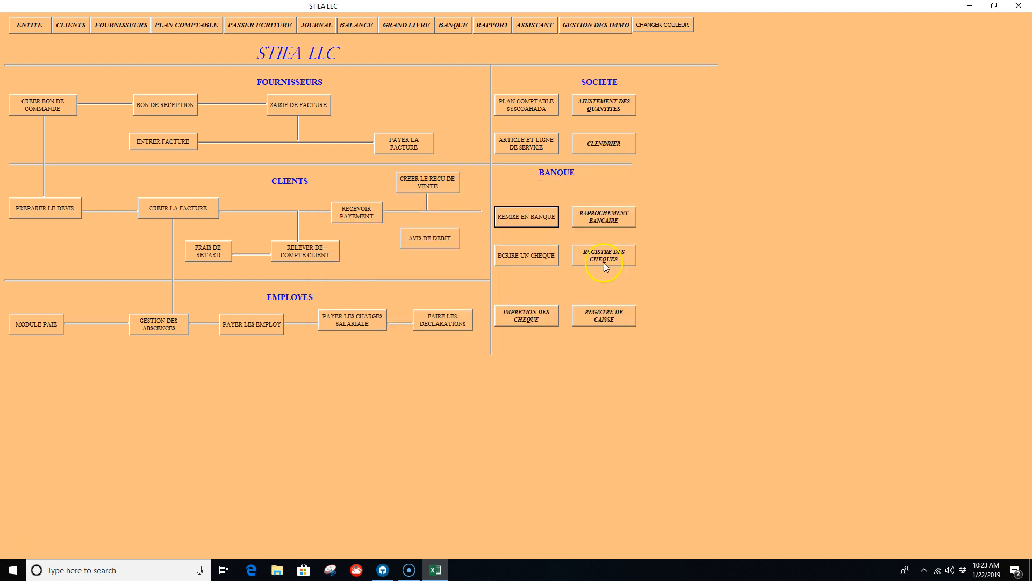
# Open the check-writing form and examine its bank, account balance, check number and beneficiary fields
pyautogui.click(528, 256)
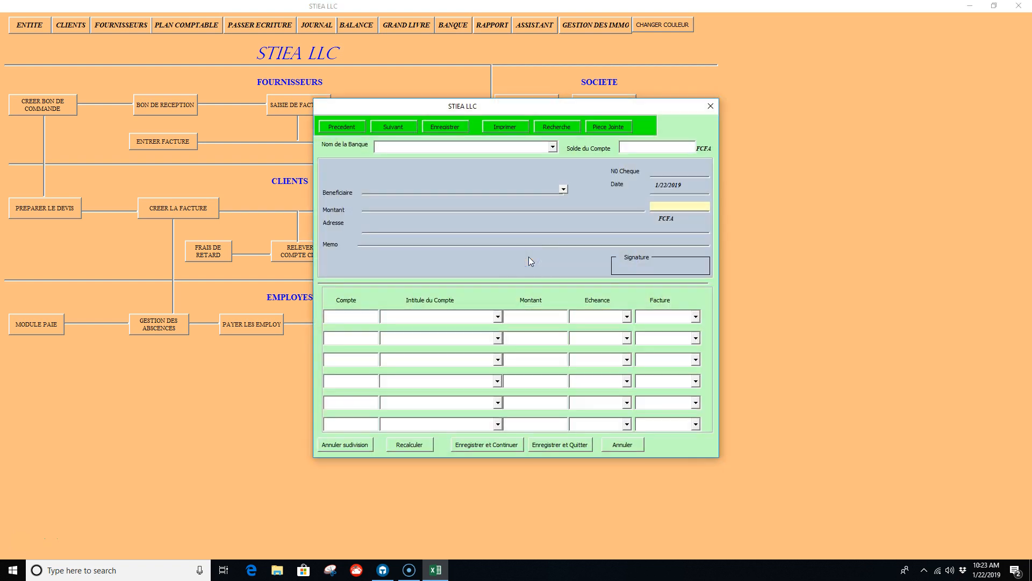
pyautogui.click(553, 147)
pyautogui.click(637, 146)
pyautogui.click(664, 171)
pyautogui.click(564, 189)
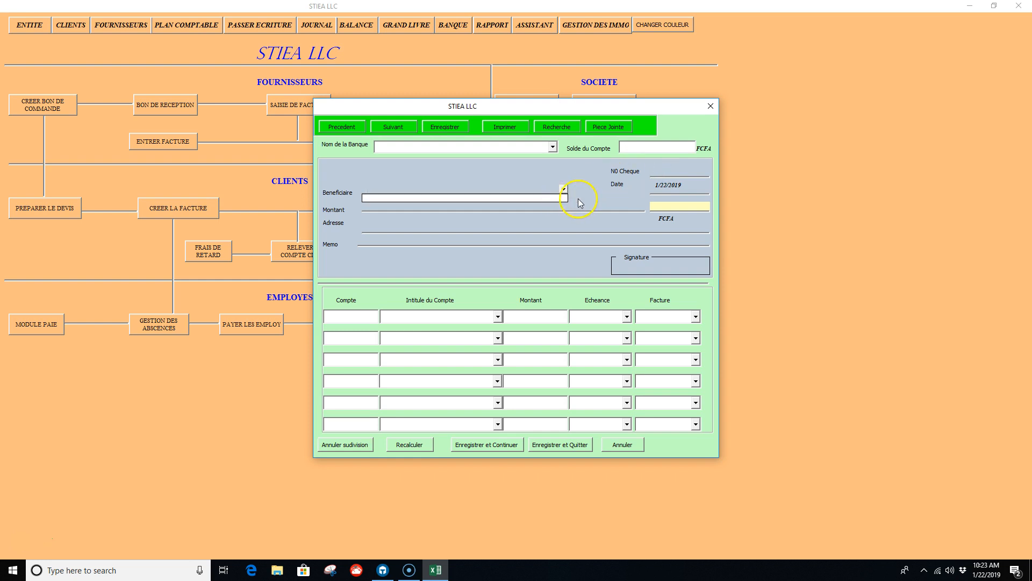
# Look over the check's amount, address and memo fields and try to save and quit the blank check
pyautogui.click(505, 217)
pyautogui.click(663, 206)
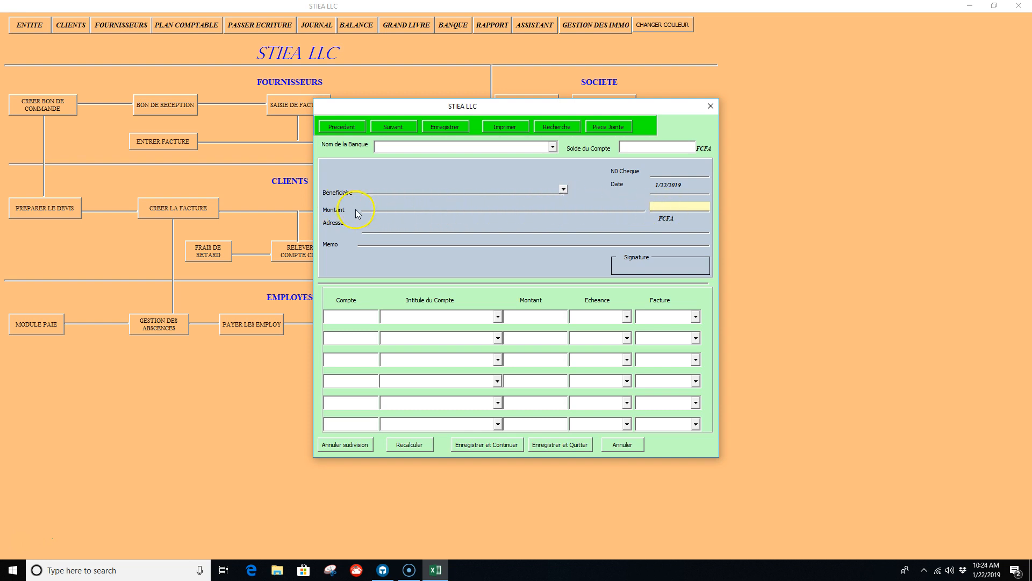
pyautogui.click(403, 238)
pyautogui.click(561, 446)
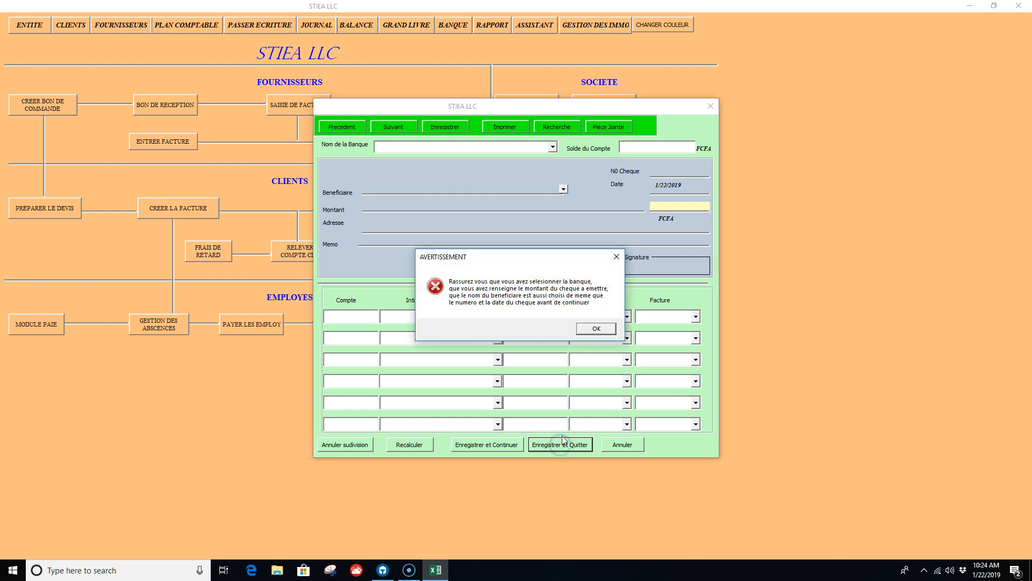
# Dismiss the warning about incomplete check details and close the check-writing form without saving
pyautogui.click(595, 329)
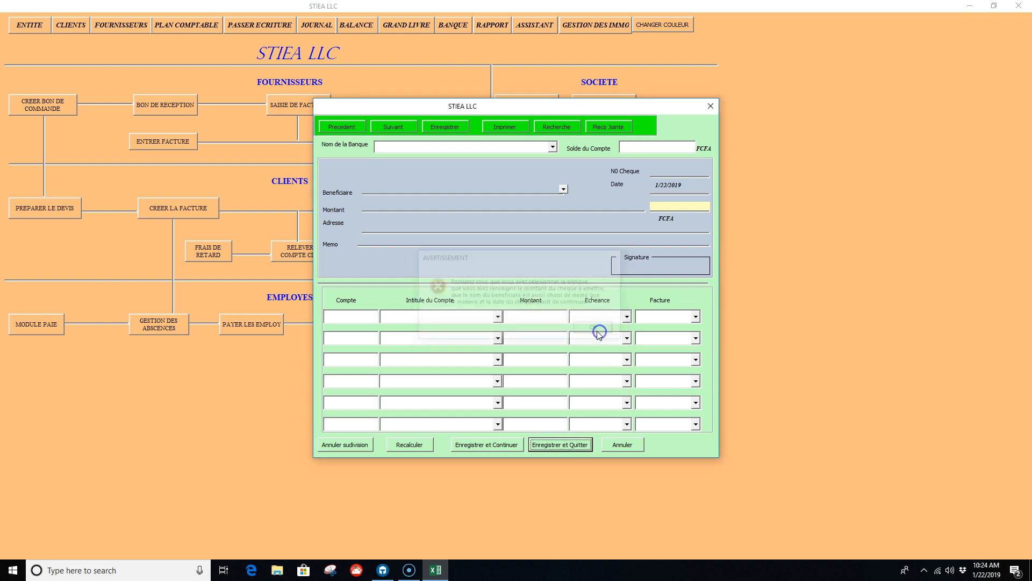
pyautogui.click(622, 444)
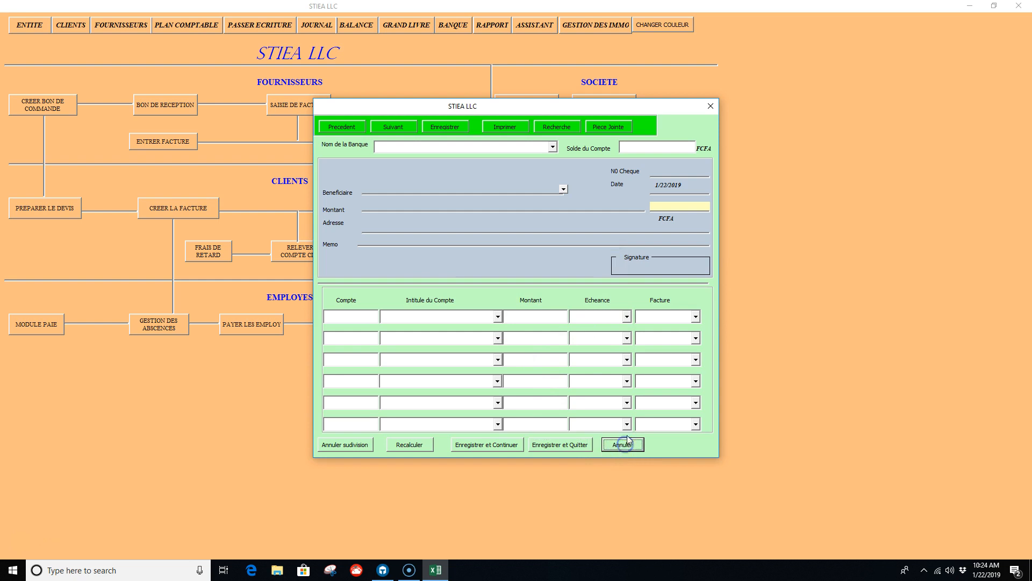
pyautogui.click(711, 107)
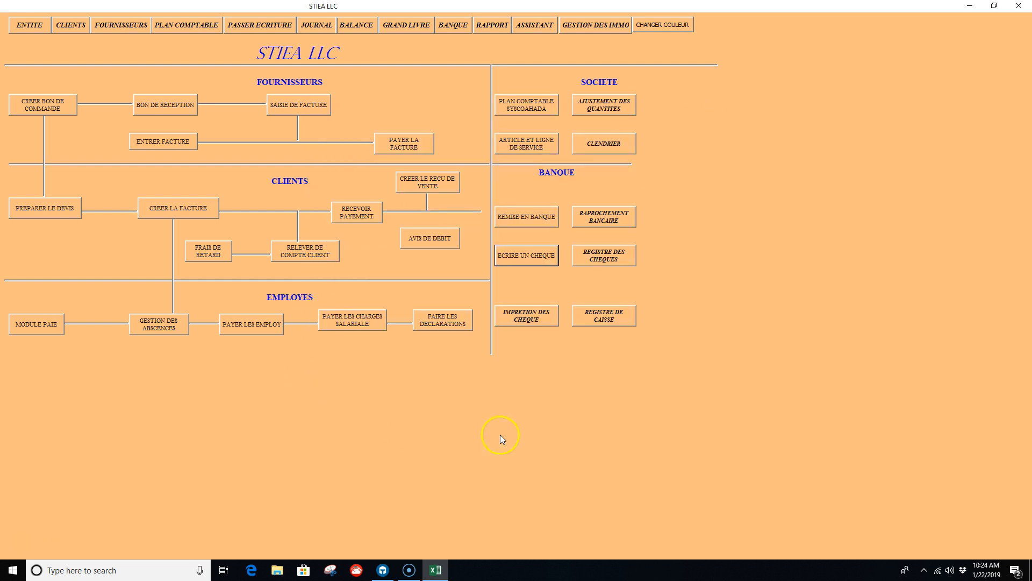
# Try to continue from the blank bank reconciliation form, end the failed macro and reopen the main menu
pyautogui.click(610, 218)
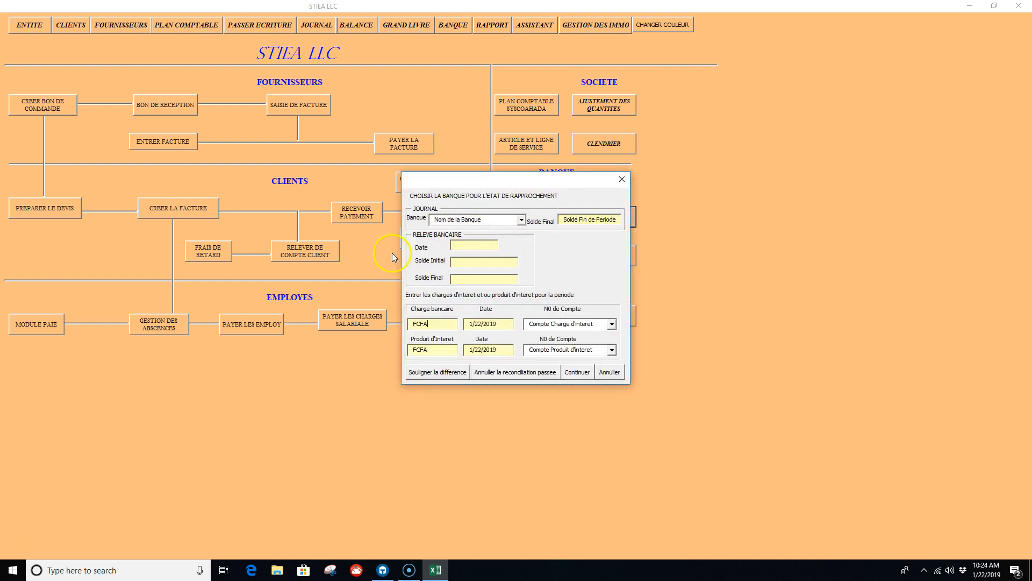
pyautogui.click(581, 372)
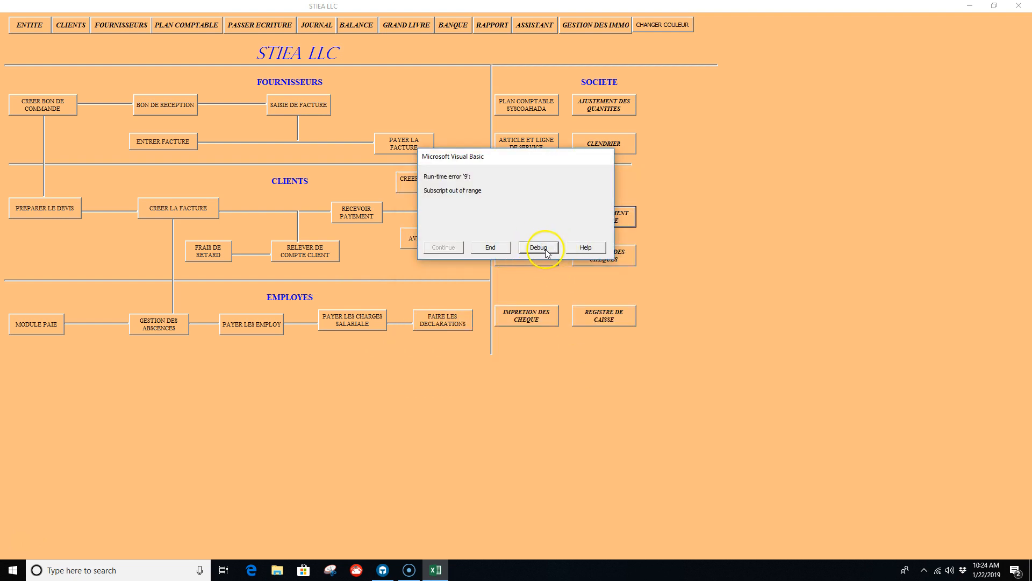
pyautogui.click(491, 247)
pyautogui.click(568, 82)
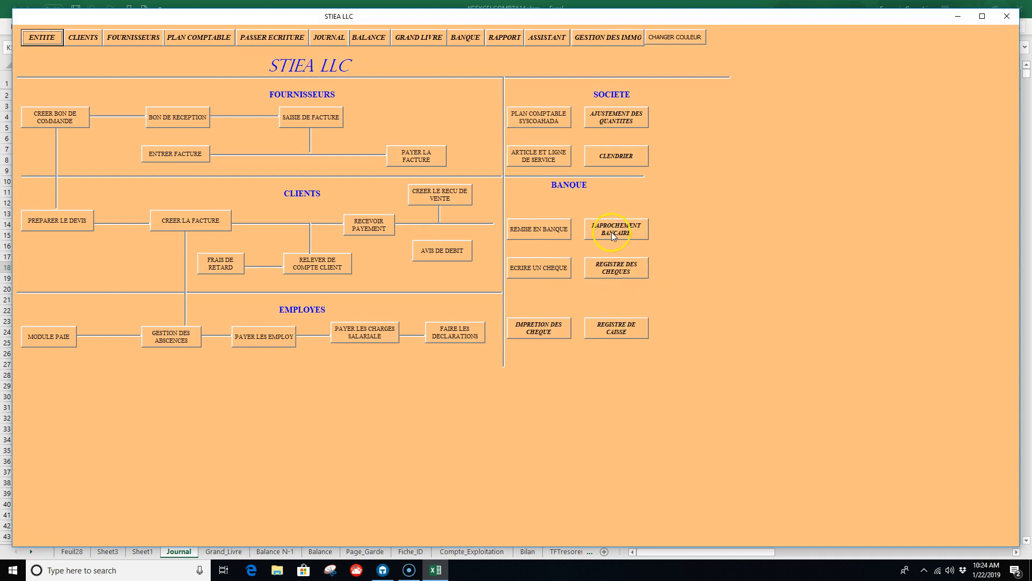
# Open the bank reconciliation form, check its bank name list, and close the form
pyautogui.click(613, 234)
pyautogui.click(636, 325)
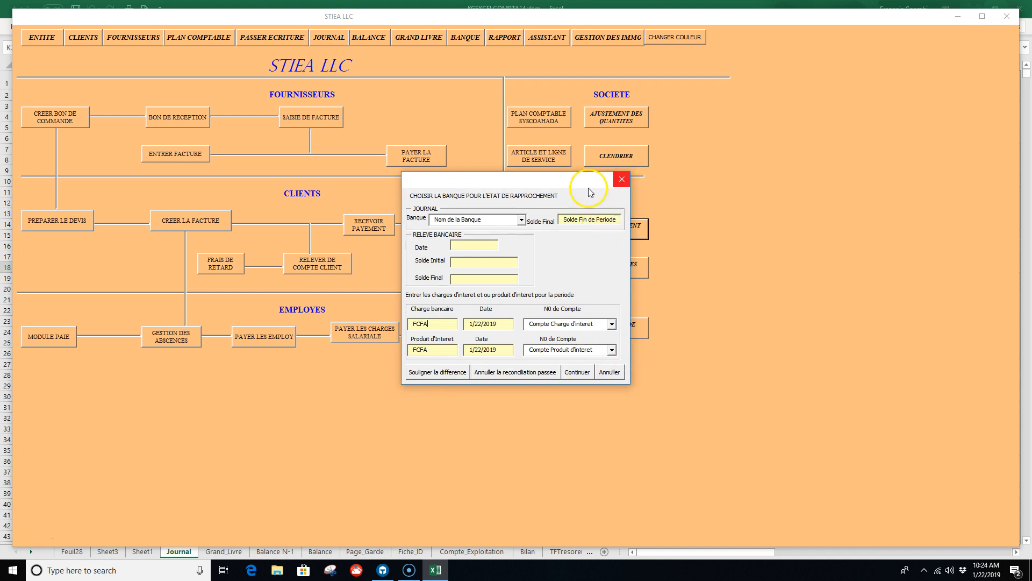
pyautogui.click(521, 219)
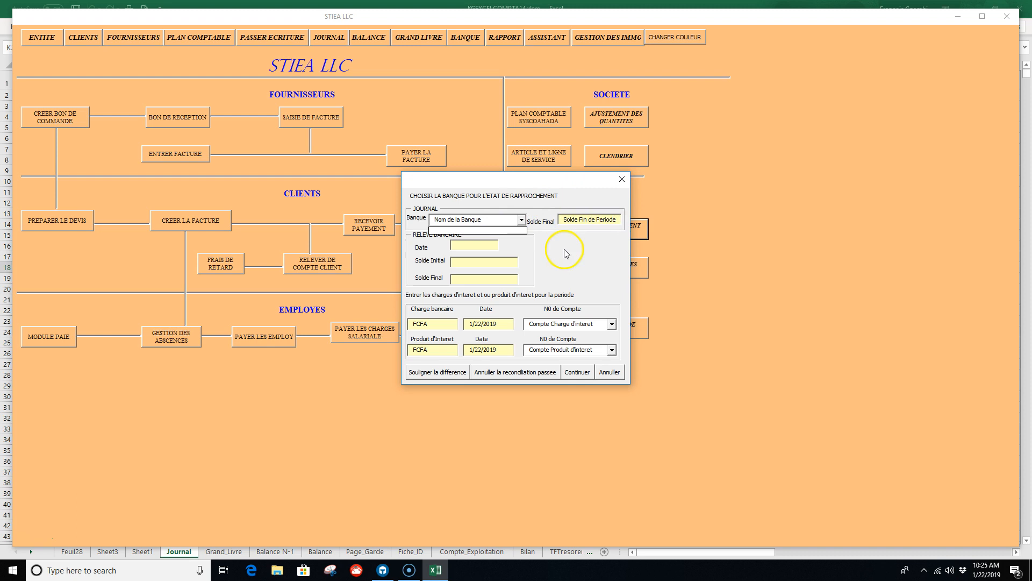
pyautogui.click(622, 181)
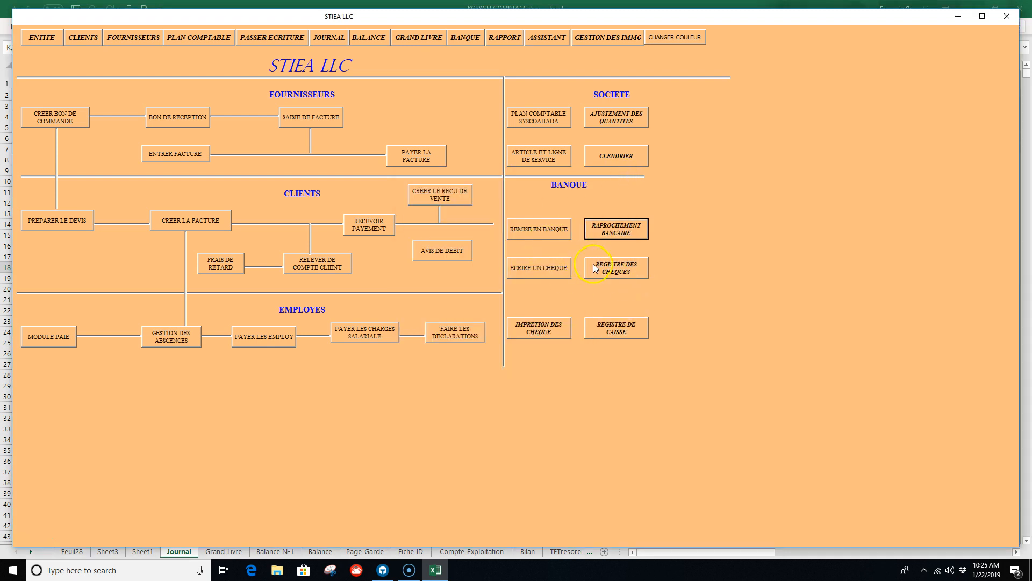
# Try to open the check register and the cash register in the BANQUE section
pyautogui.click(630, 272)
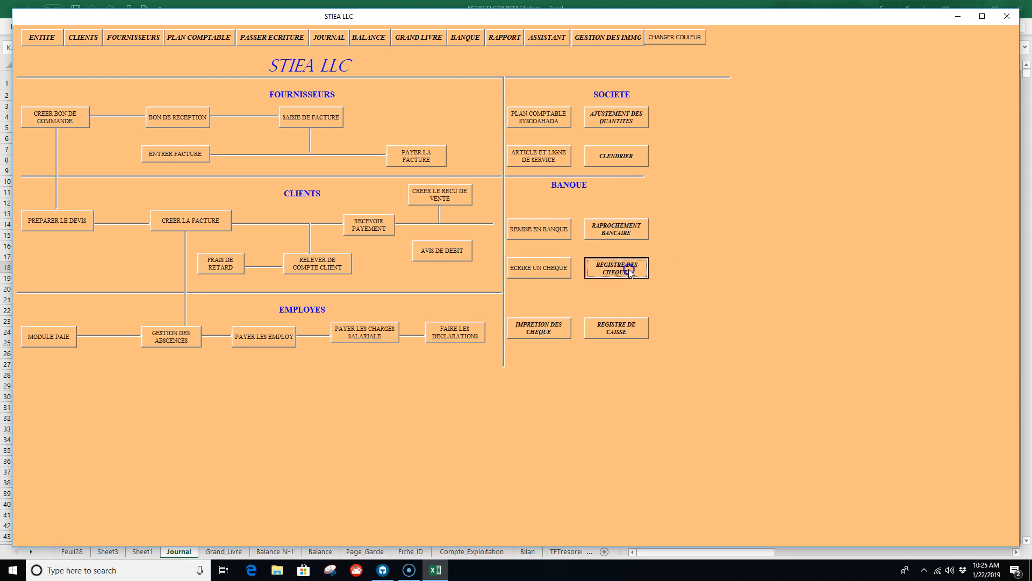
pyautogui.click(614, 334)
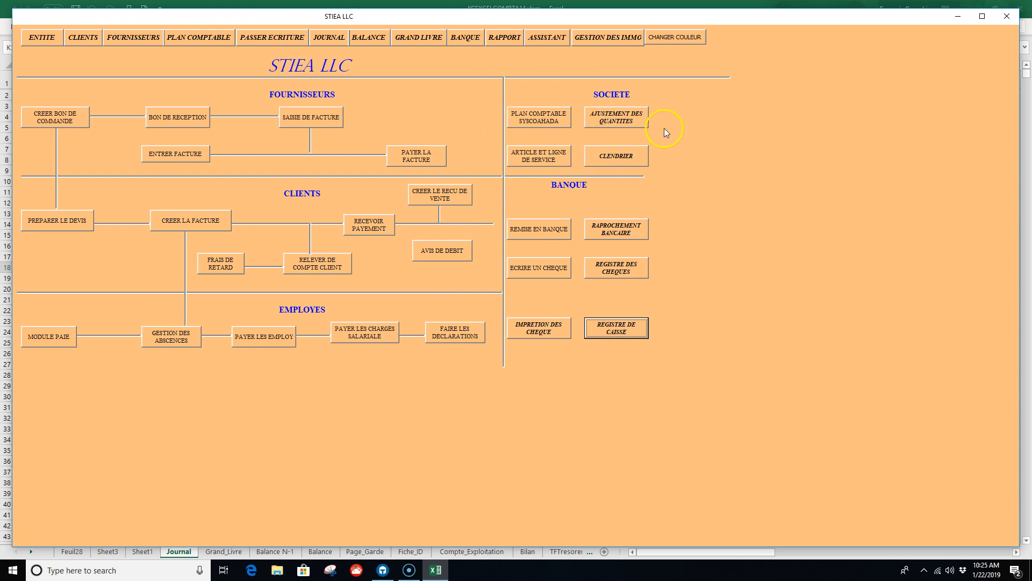
# View the SYSCOAHADA account category form and the PLAN COMPTABLE list of accounts, closing each one
pyautogui.click(533, 115)
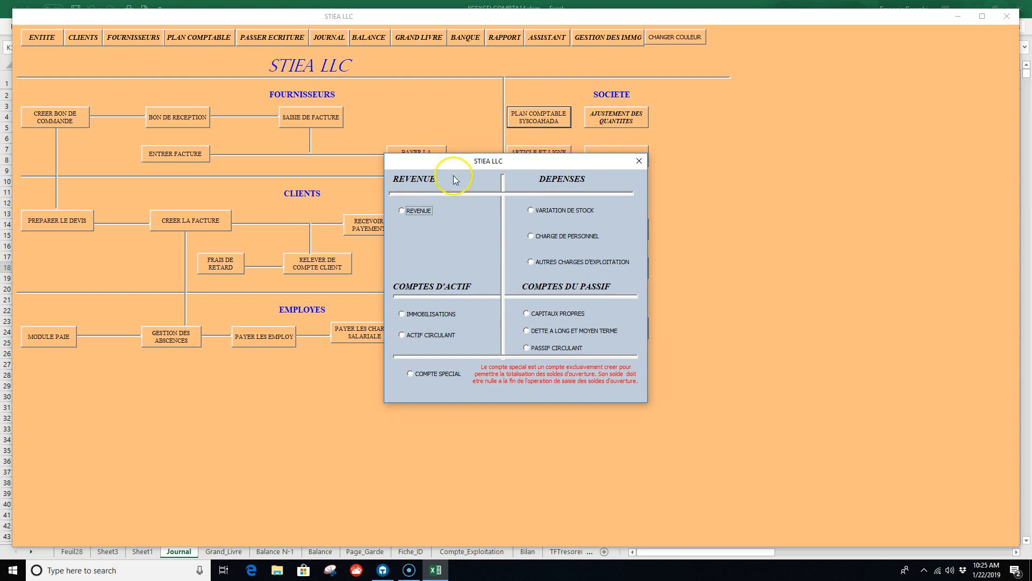
pyautogui.click(638, 161)
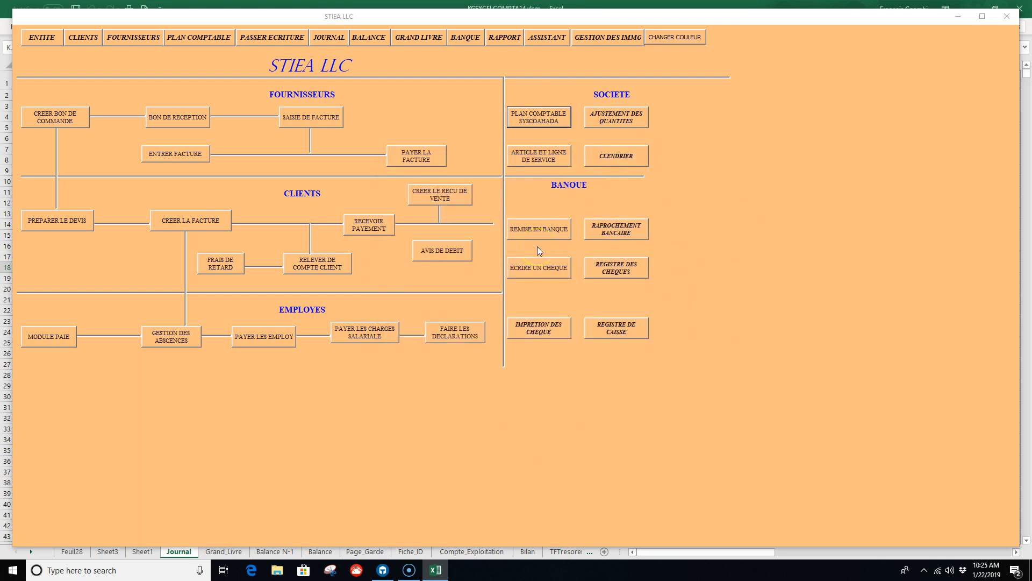
pyautogui.click(186, 36)
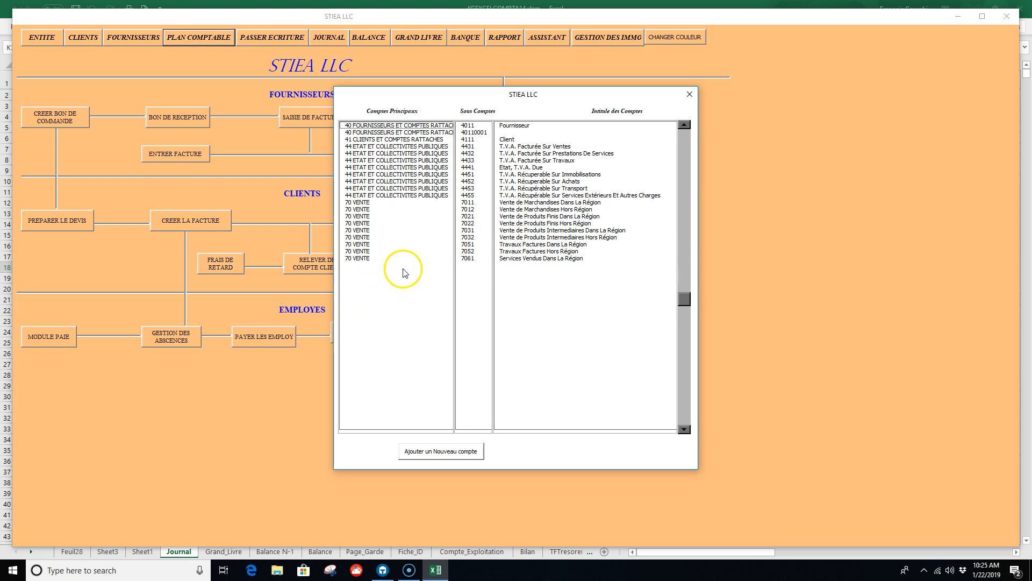
pyautogui.click(689, 94)
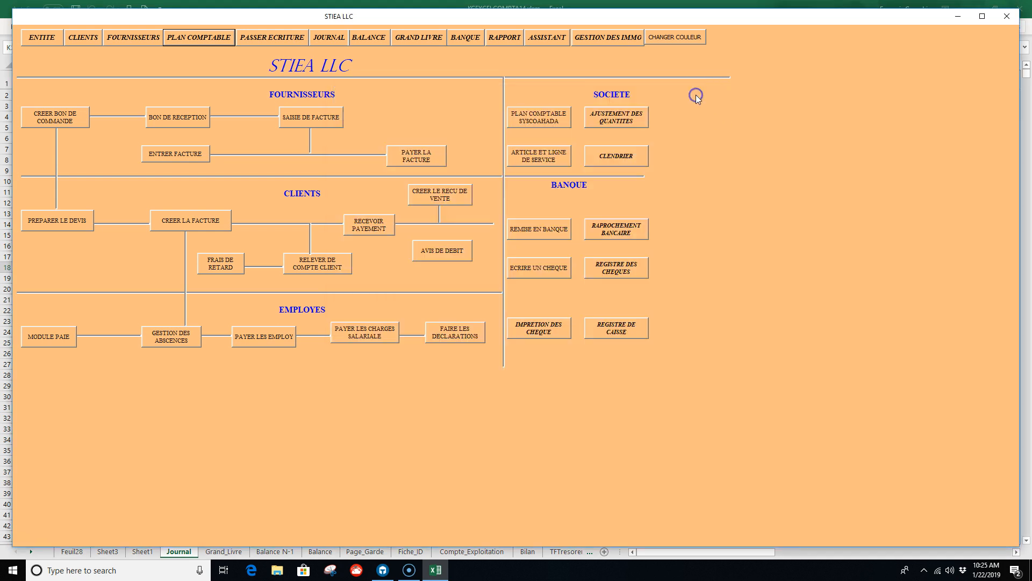
# Open the new revenue account form from the SYSCOAHADA categories, browse its account title list, and close it
pyautogui.click(559, 118)
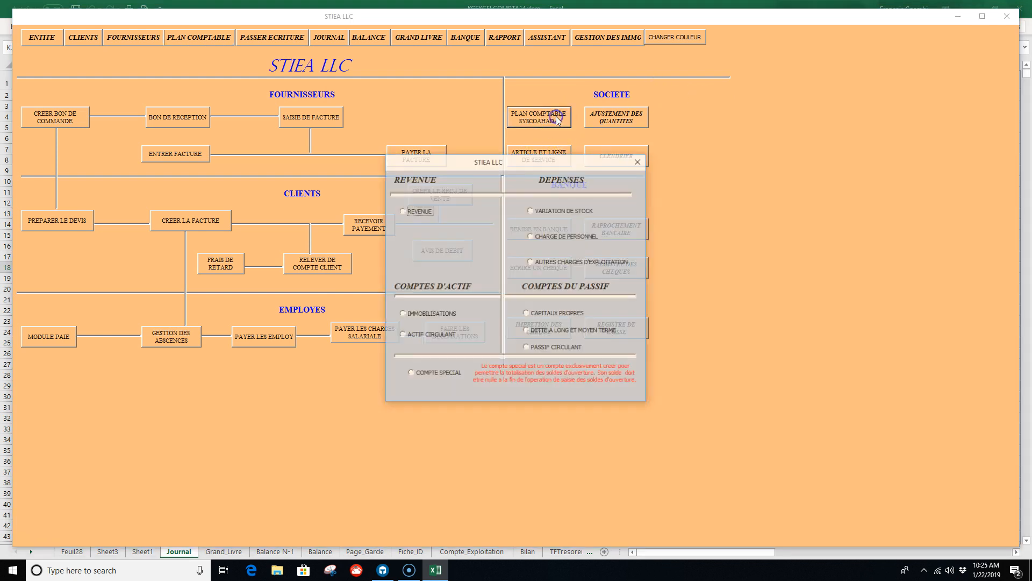
pyautogui.click(404, 211)
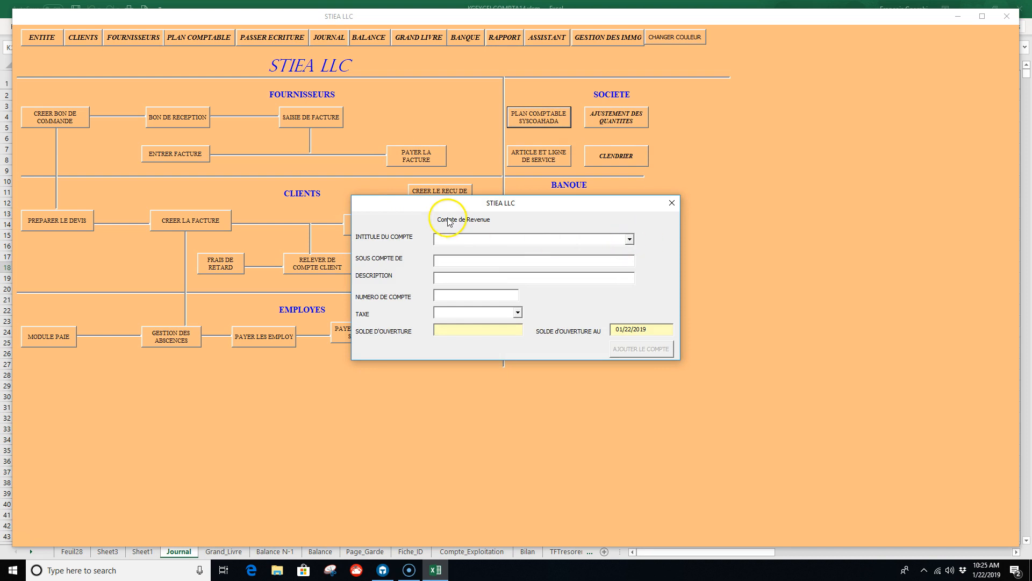
pyautogui.click(630, 240)
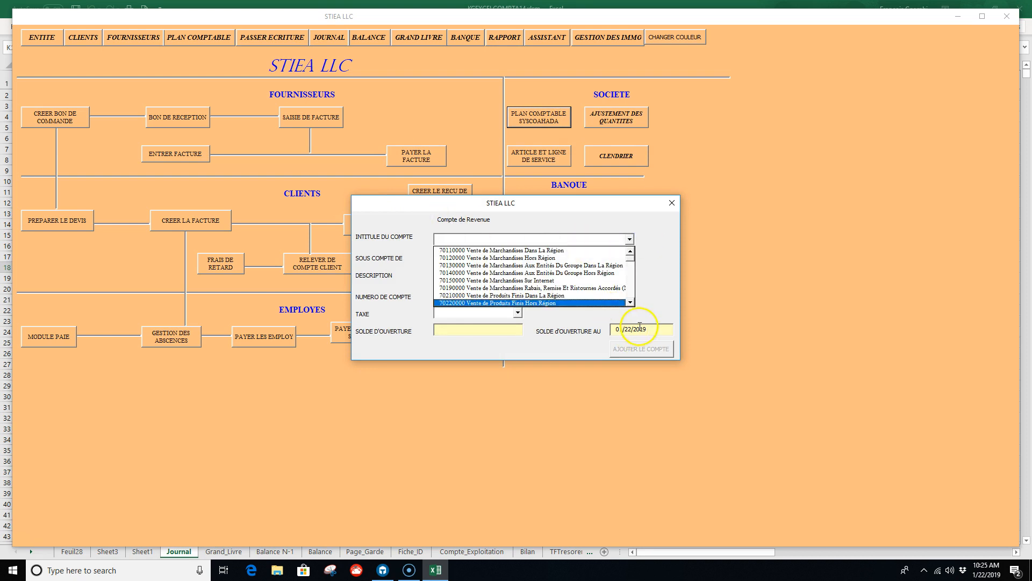
pyautogui.click(631, 304)
pyautogui.moveTo(632, 306); pyautogui.dragTo(635, 309)
pyautogui.click(671, 207)
pyautogui.click(670, 207)
# Open the article and service line form, examine the merchandise, services and stockable supplies entry fields, and close it
pyautogui.click(542, 157)
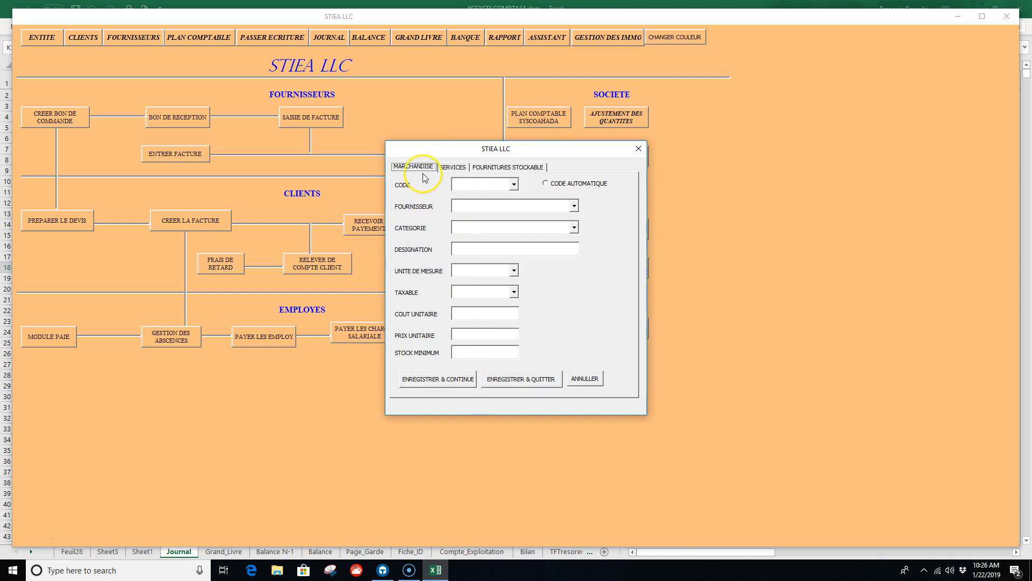
pyautogui.click(453, 167)
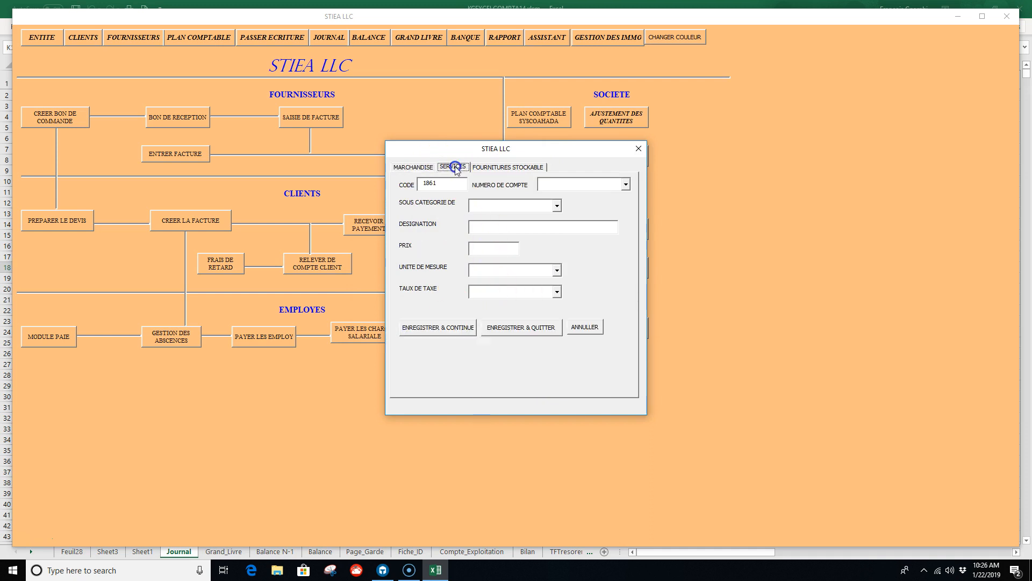
pyautogui.click(513, 167)
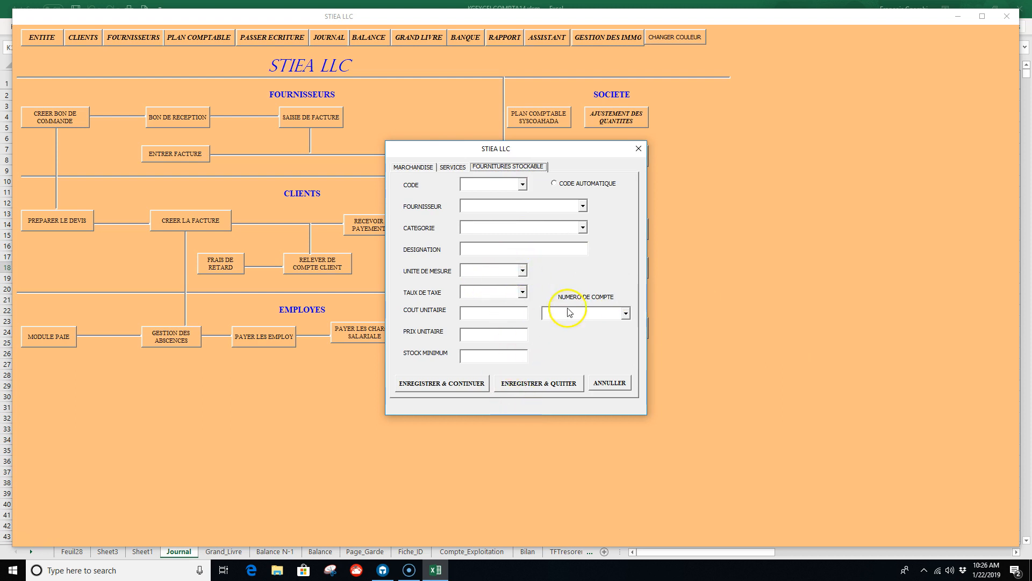
pyautogui.click(637, 152)
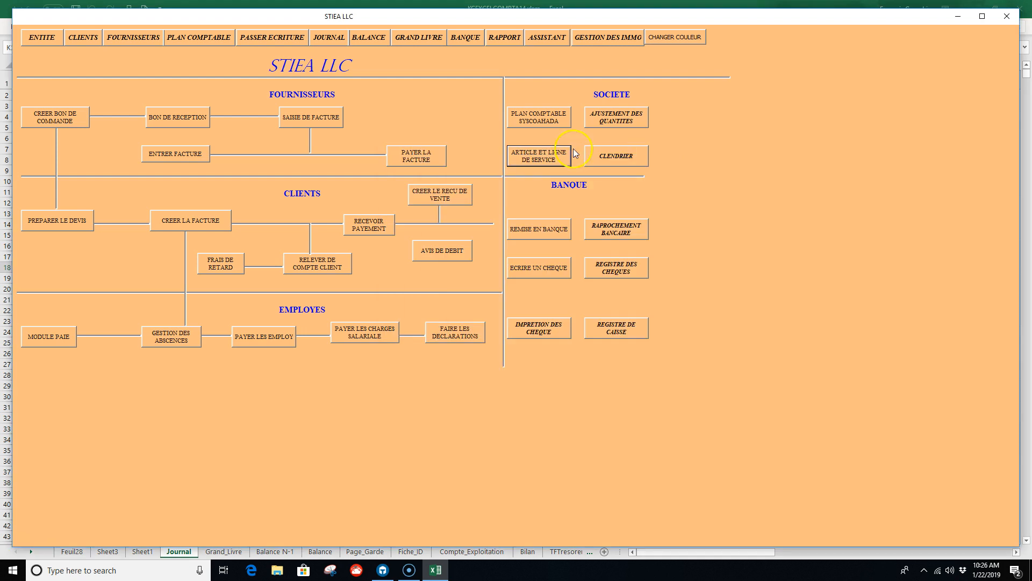
# Try to open the calendar in the SOCIETE section
pyautogui.click(622, 156)
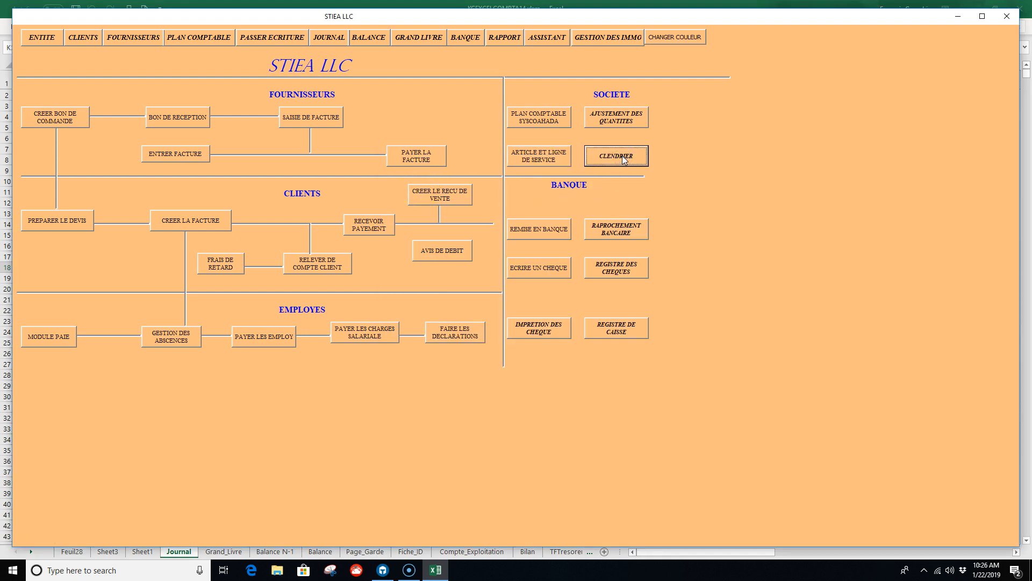